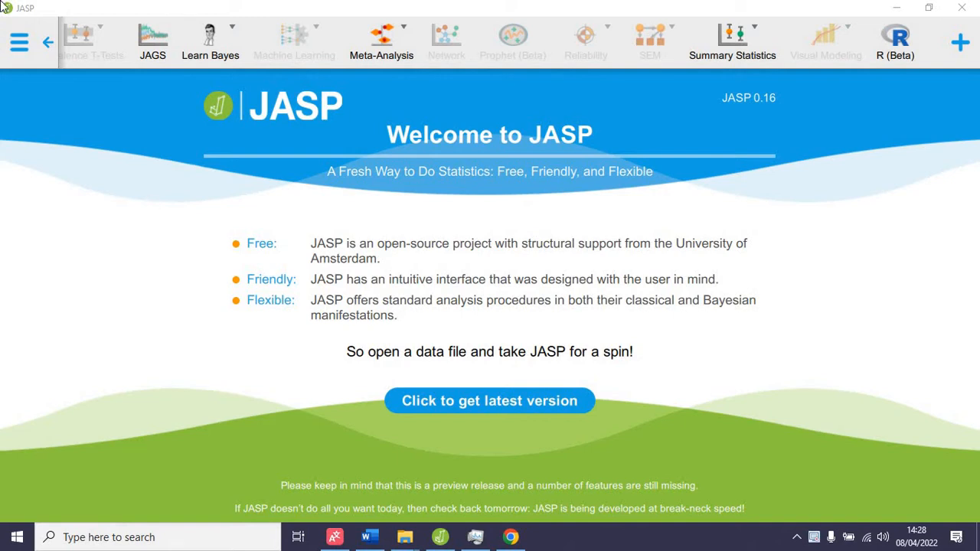
Open the "data cluster" SPSS file from the spss folder on drive D.
{"action": "left_click", "coordinate": [20, 42]}
{"action": "left_click", "coordinate": [68, 85]}
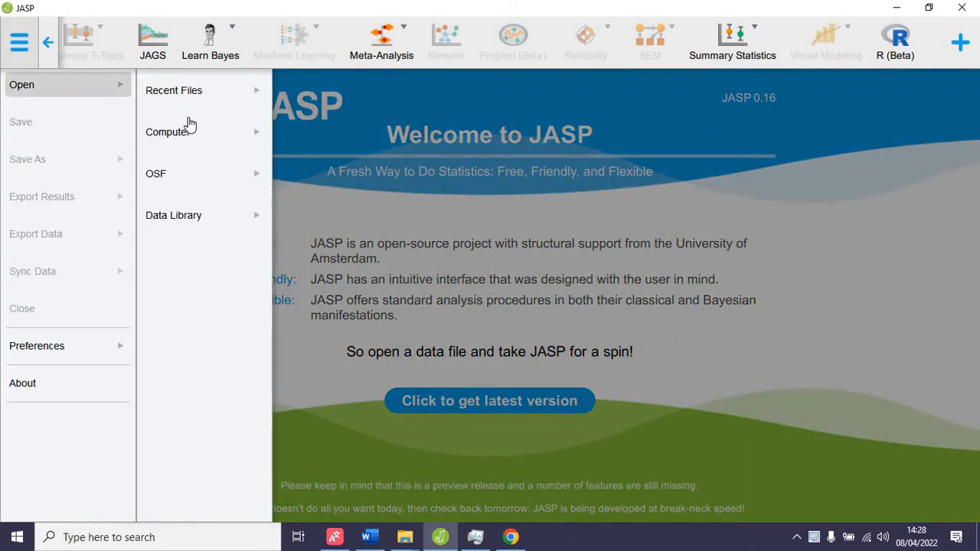
{"action": "left_click", "coordinate": [242, 135]}
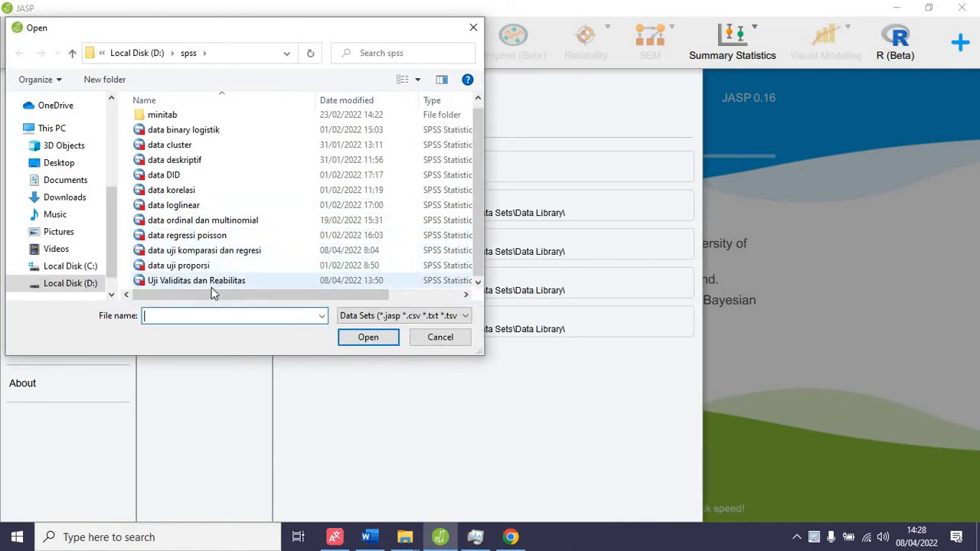
{"action": "left_click", "coordinate": [200, 145]}
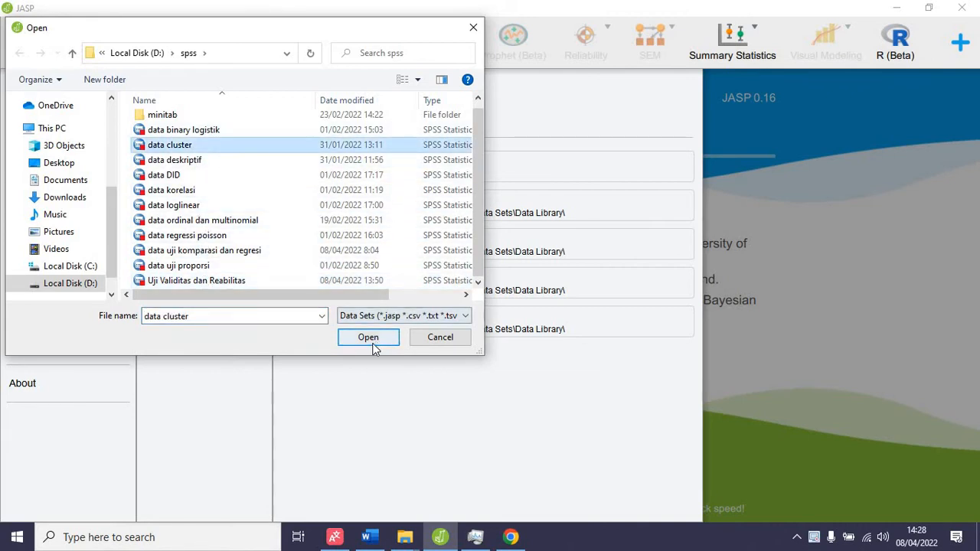
{"action": "left_click", "coordinate": [368, 337]}
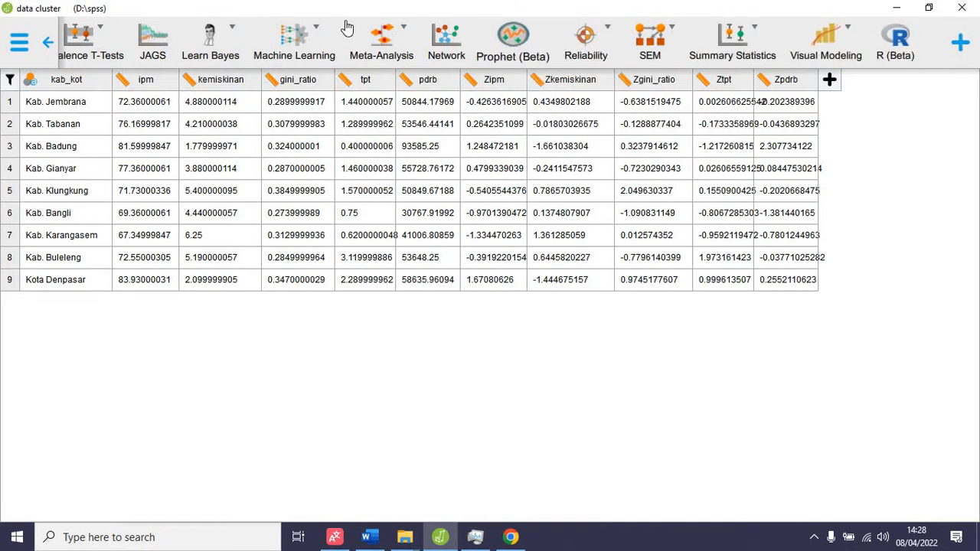
Create a Hierarchical Clustering analysis using the variables Zipm, Zkemiskinan, Zgini_ratio, Ztpt and Zpdrb.
{"action": "left_click", "coordinate": [294, 45]}
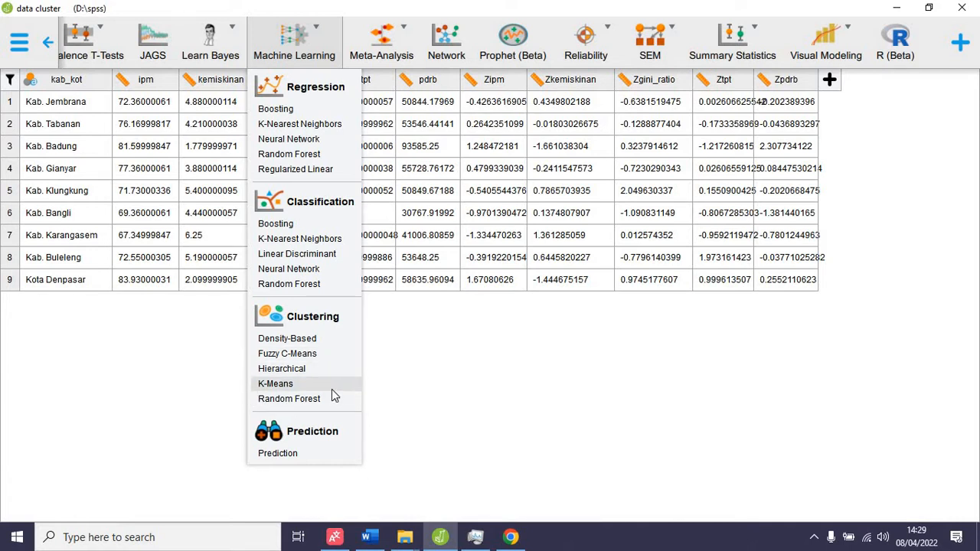
{"action": "left_click", "coordinate": [285, 370]}
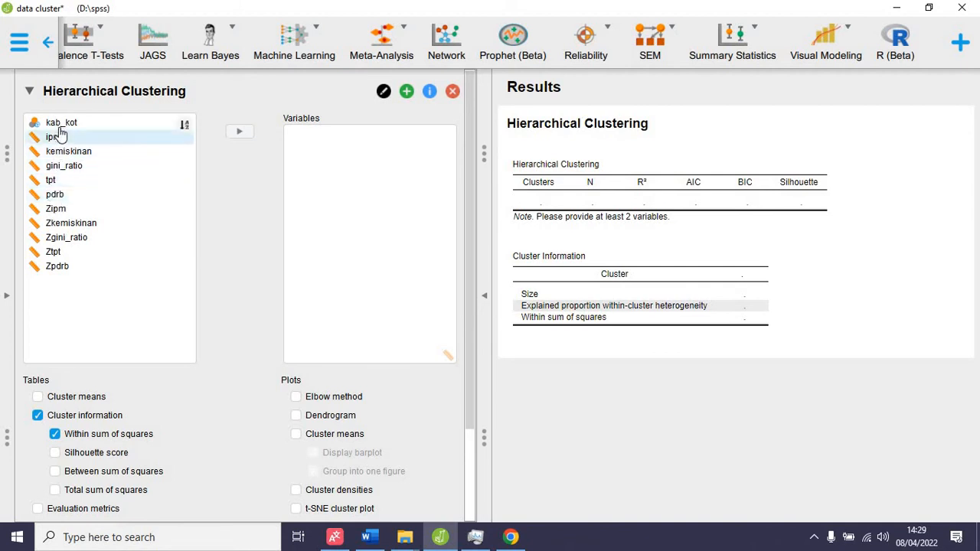
{"action": "left_click", "coordinate": [55, 212]}
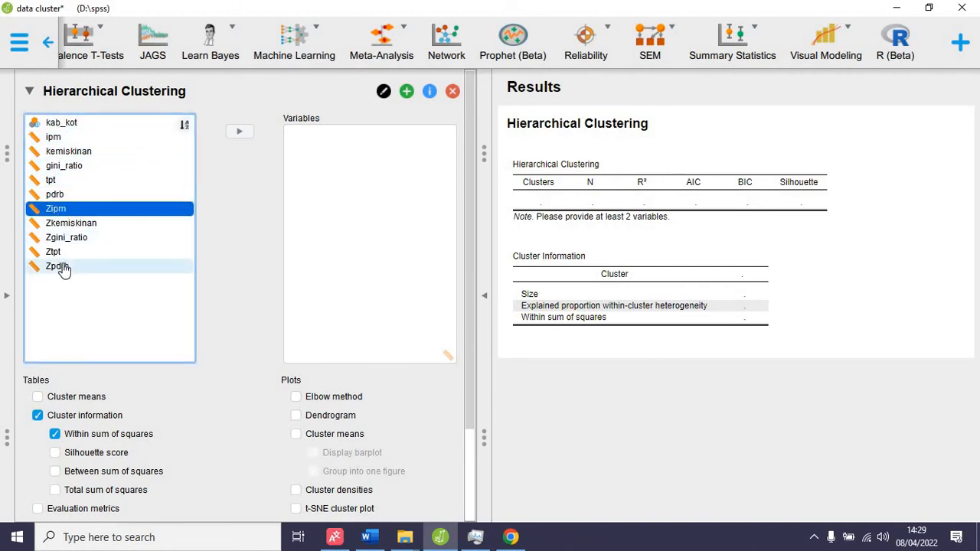
{"action": "left_click", "coordinate": [64, 268], "text": "shift"}
{"action": "left_click", "coordinate": [253, 135]}
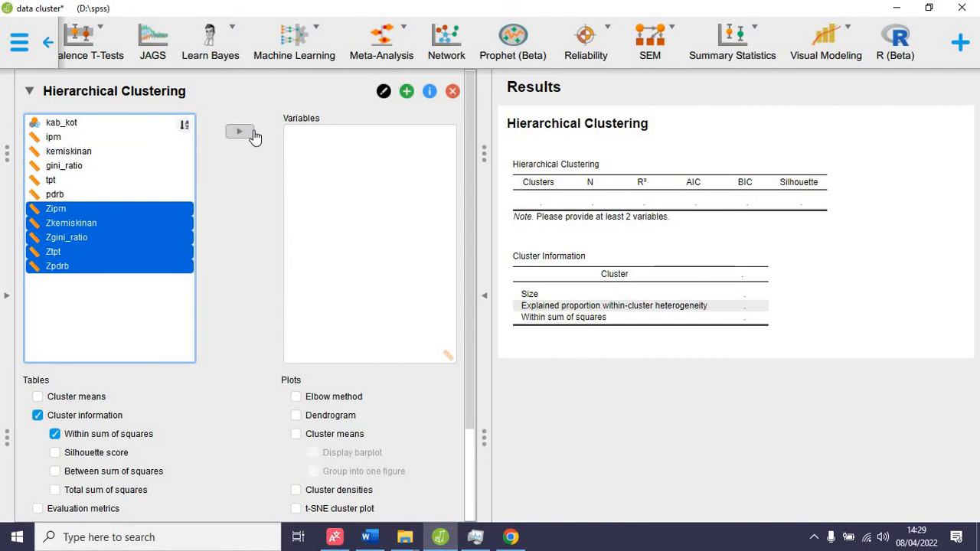
Set the hierarchical clustering's cluster determination to a fixed number of 3 clusters.
{"action": "scroll", "coordinate": [301, 332], "scroll_direction": "down", "scroll_amount": 3}
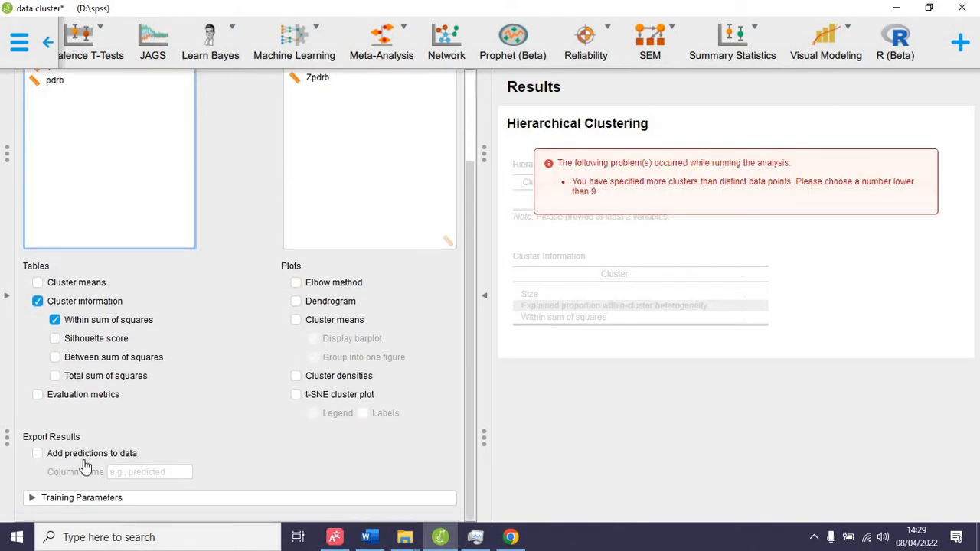
{"action": "left_click", "coordinate": [34, 499]}
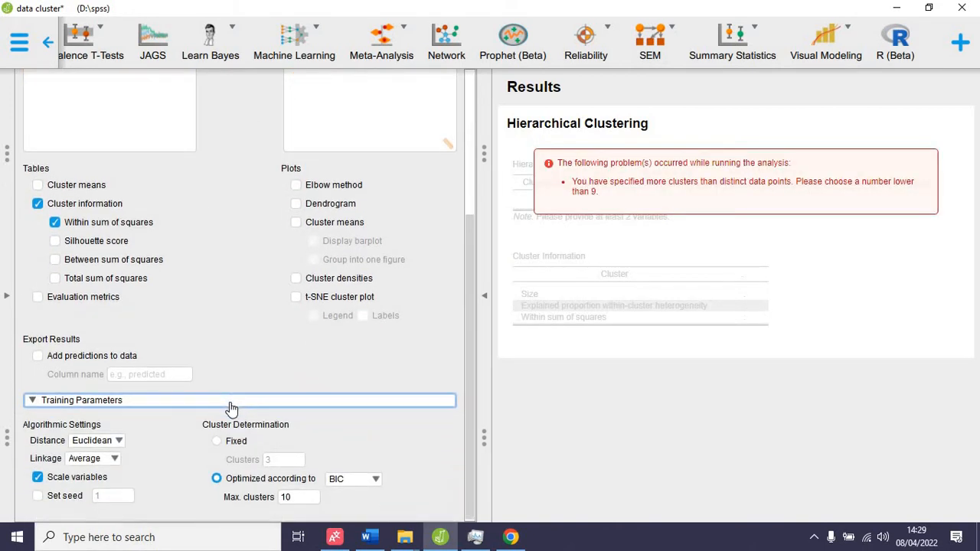
{"action": "left_click", "coordinate": [234, 441]}
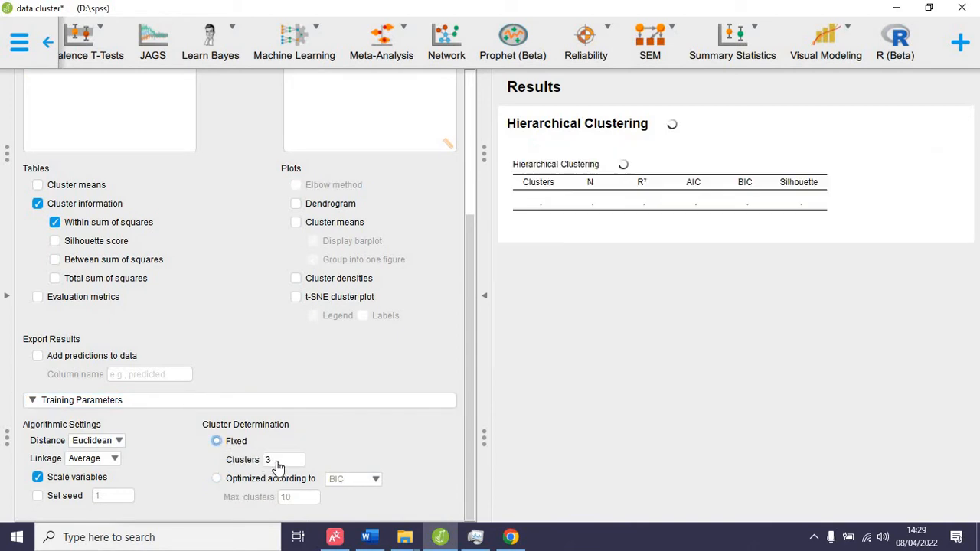
{"action": "left_click", "coordinate": [277, 463]}
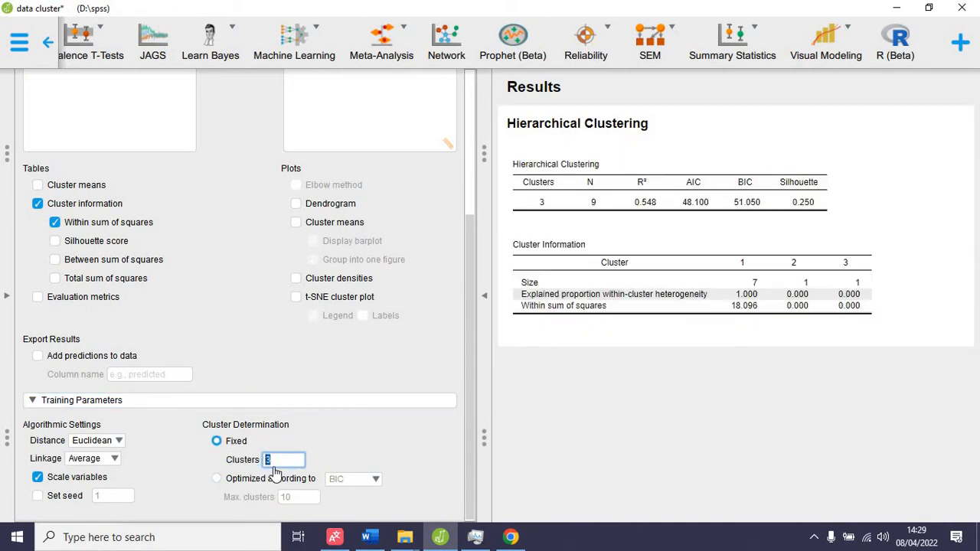
{"action": "type", "text": "5"}
{"action": "scroll", "coordinate": [312, 413], "scroll_direction": "up", "scroll_amount": 5}
{"action": "scroll", "coordinate": [312, 414], "scroll_direction": "down", "scroll_amount": 5}
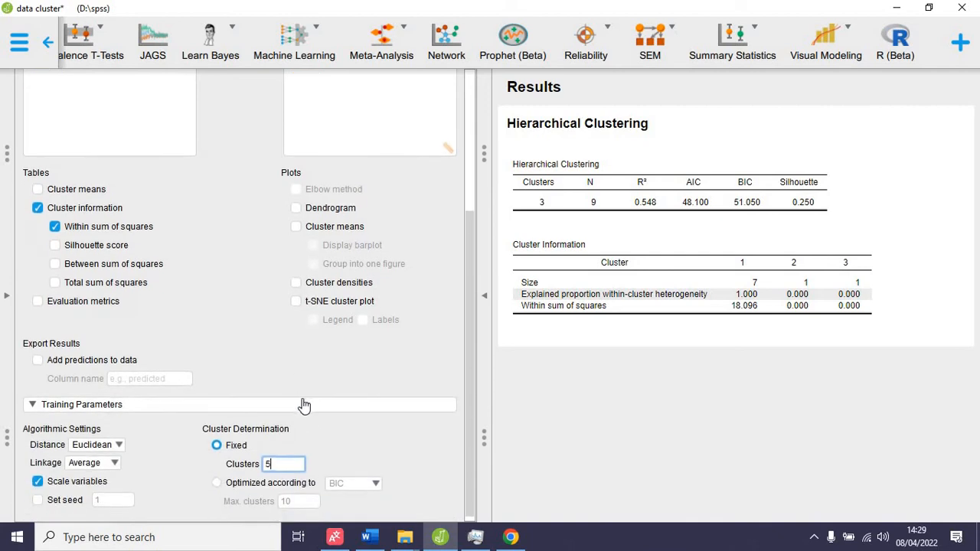
{"action": "scroll", "coordinate": [298, 414], "scroll_direction": "down", "scroll_amount": 1}
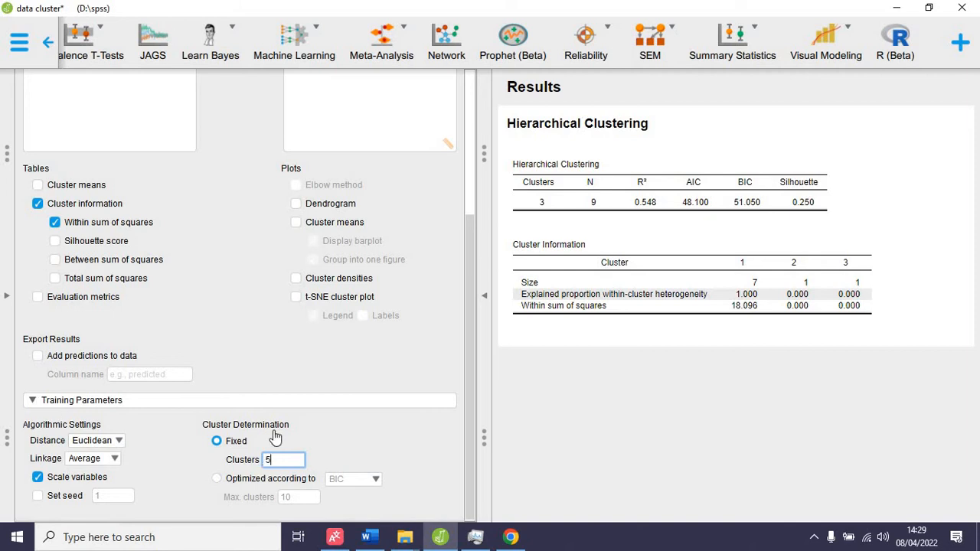
{"action": "type", "text": "3"}
{"action": "key", "text": "Tab"}
Add the silhouette score to the hierarchical cluster information table and include a dendrogram plot.
{"action": "left_click", "coordinate": [84, 242]}
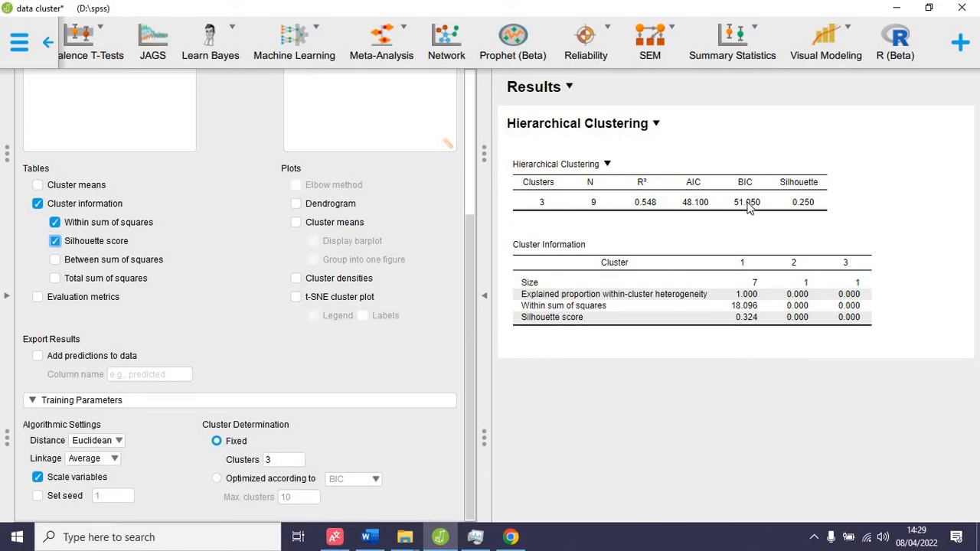
{"action": "left_click", "coordinate": [297, 204]}
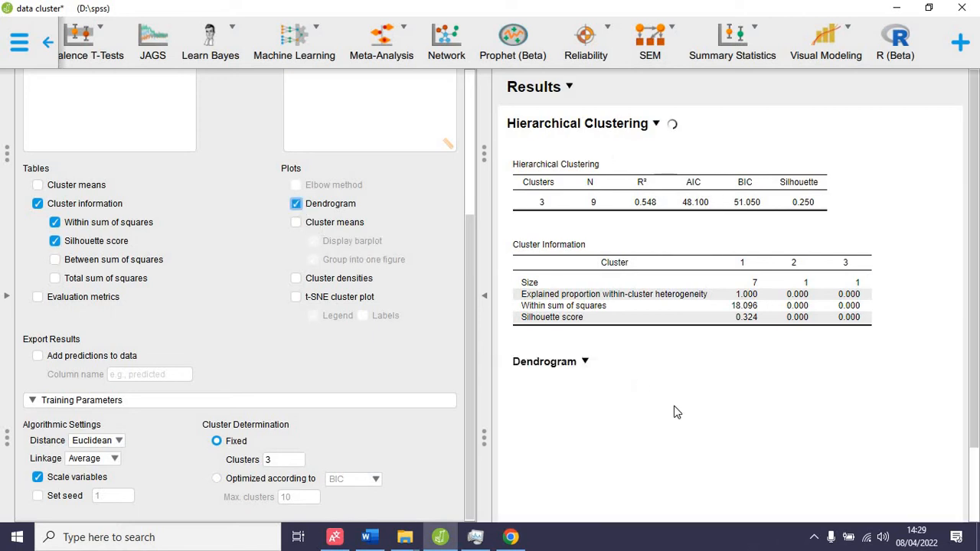
{"action": "scroll", "coordinate": [674, 405], "scroll_direction": "down", "scroll_amount": 1}
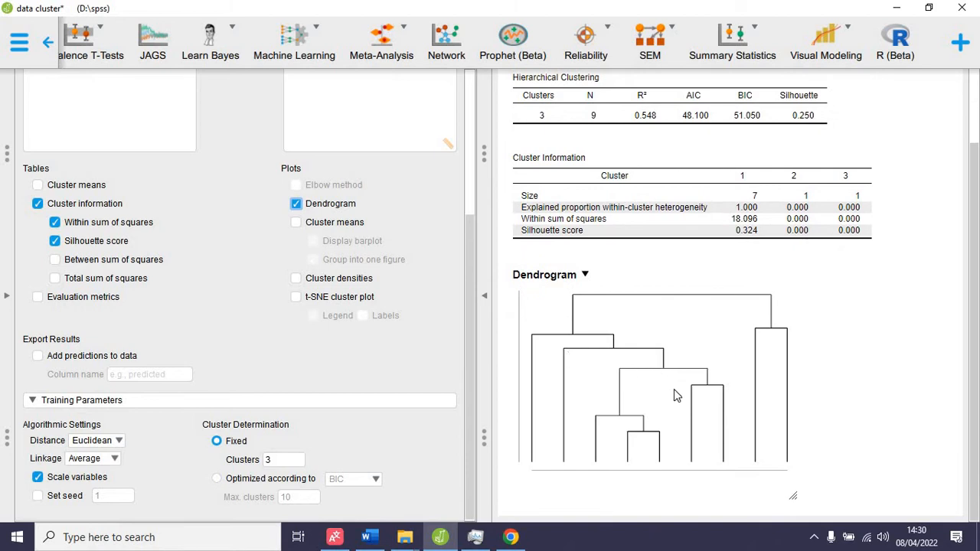
Add the cluster means plot to the hierarchical clustering results as a barplot grouped into one figure.
{"action": "left_click", "coordinate": [296, 223]}
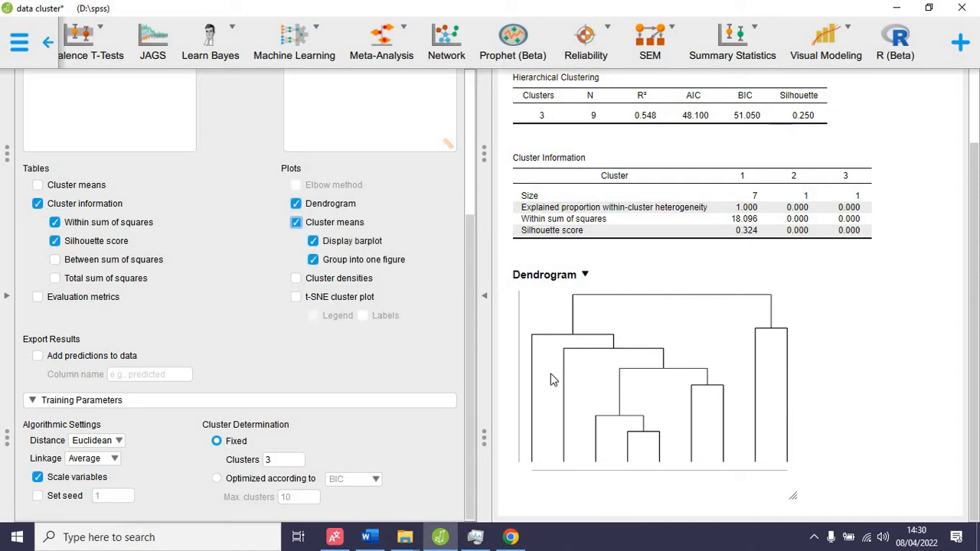
{"action": "scroll", "coordinate": [566, 397], "scroll_direction": "down", "scroll_amount": 2}
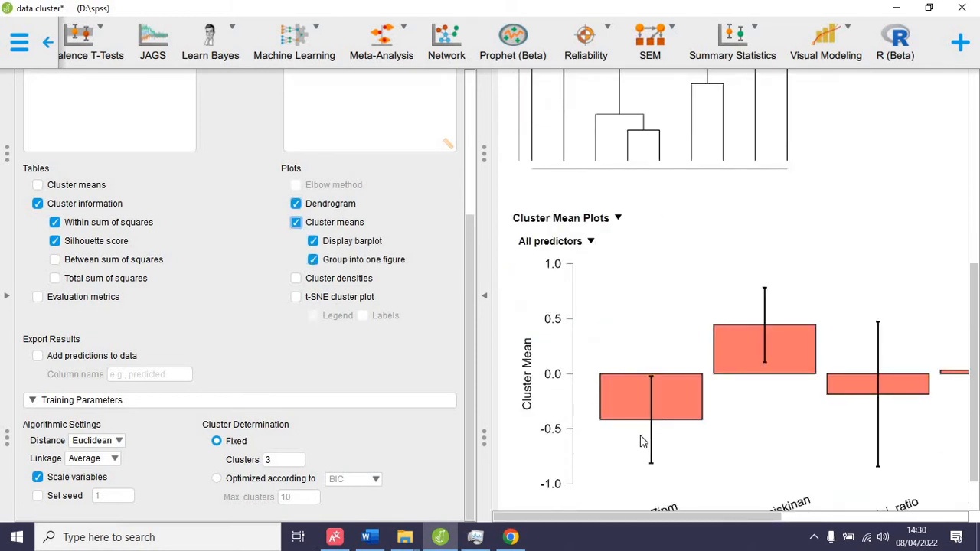
{"action": "scroll", "coordinate": [664, 452], "scroll_direction": "down", "scroll_amount": 1}
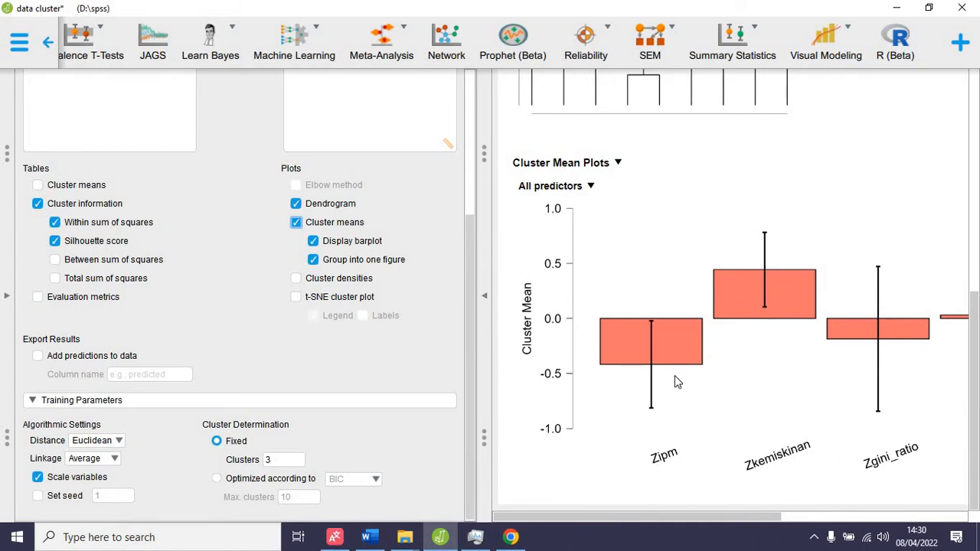
{"action": "scroll", "coordinate": [668, 364], "scroll_direction": "up", "scroll_amount": 3}
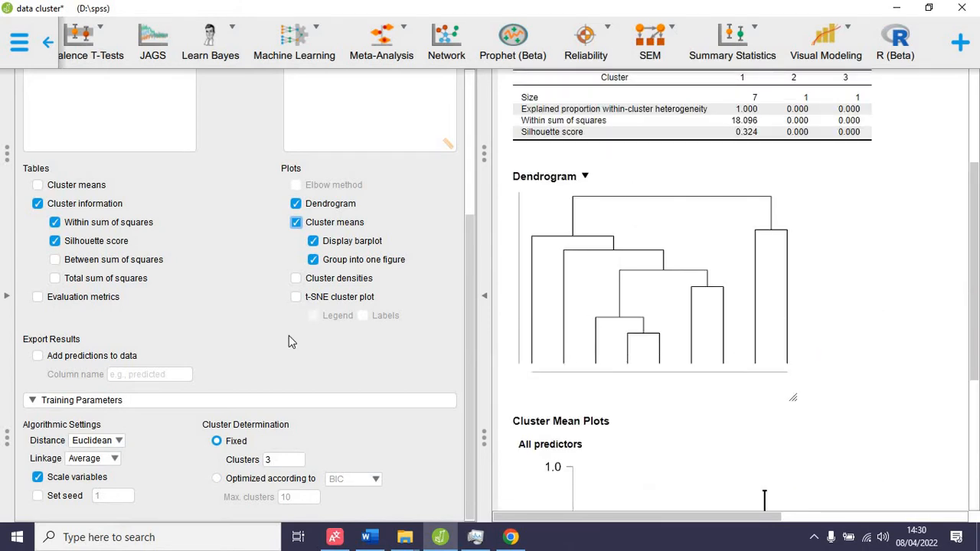
Add the evaluation metrics table to the hierarchical clustering results.
{"action": "scroll", "coordinate": [277, 331], "scroll_direction": "up", "scroll_amount": 3}
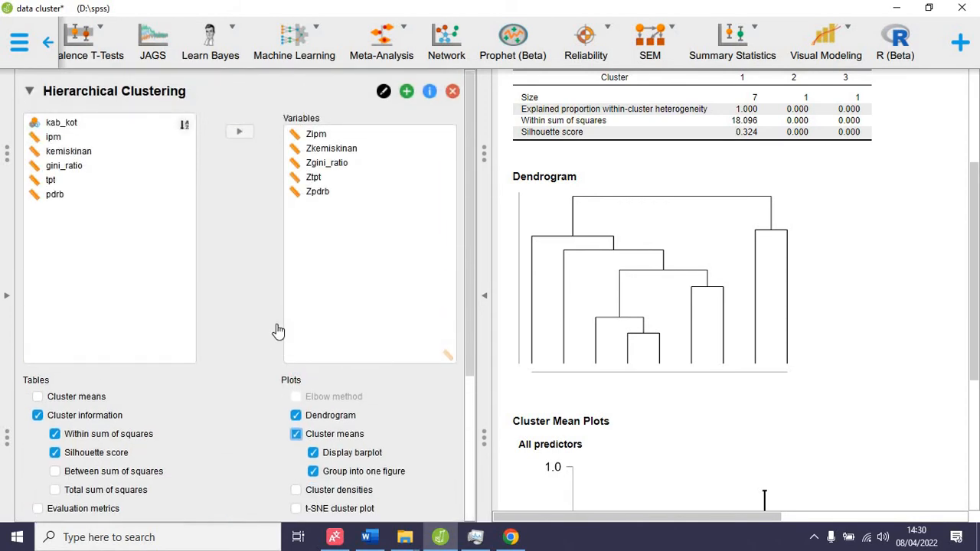
{"action": "scroll", "coordinate": [278, 331], "scroll_direction": "down", "scroll_amount": 3}
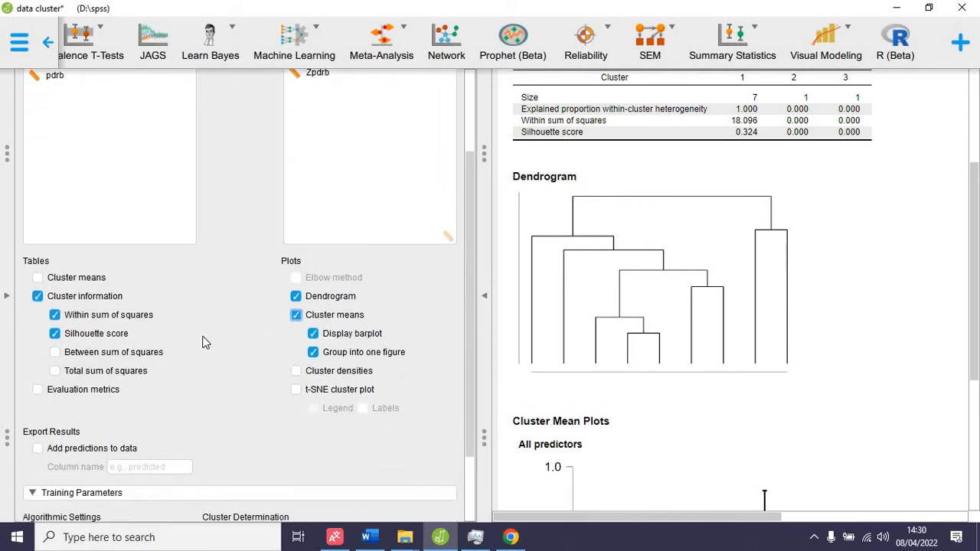
{"action": "left_click", "coordinate": [83, 303]}
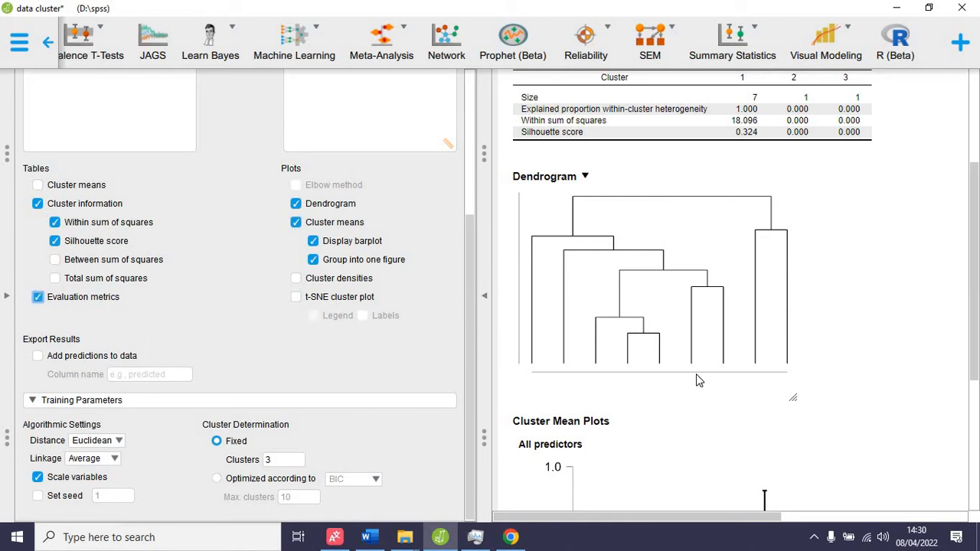
{"action": "scroll", "coordinate": [698, 381], "scroll_direction": "down", "scroll_amount": 3}
{"action": "scroll", "coordinate": [697, 380], "scroll_direction": "up", "scroll_amount": 5}
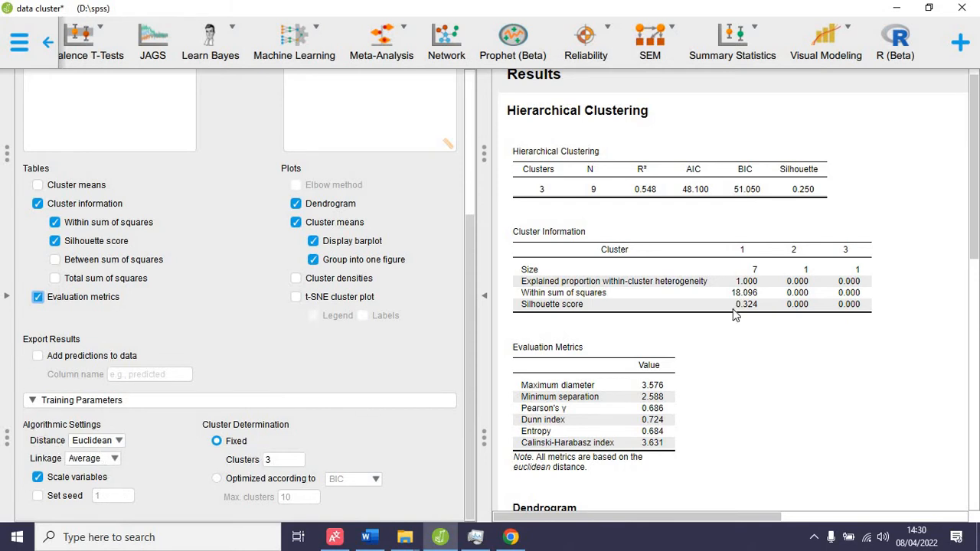
{"action": "left_click", "coordinate": [98, 450]}
{"action": "left_click", "coordinate": [96, 453]}
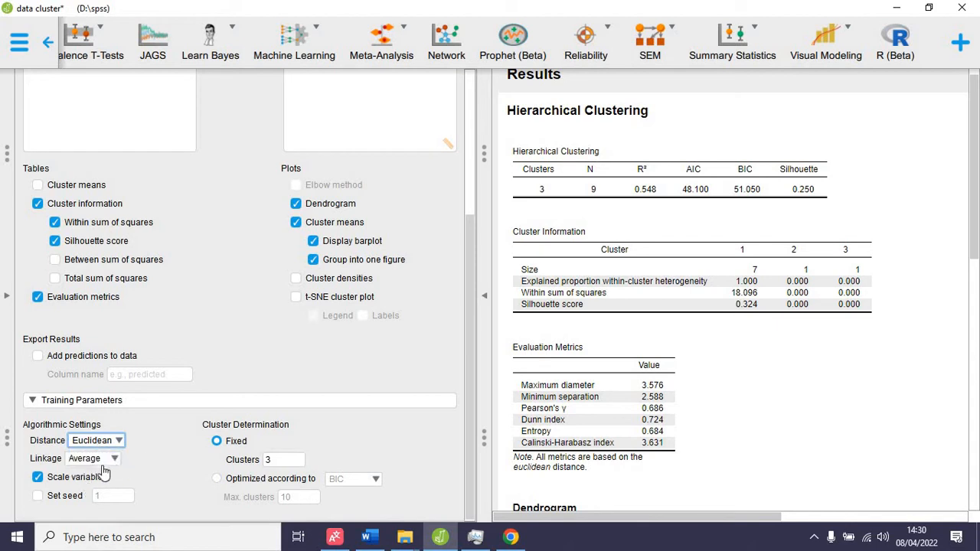
{"action": "left_click", "coordinate": [99, 463]}
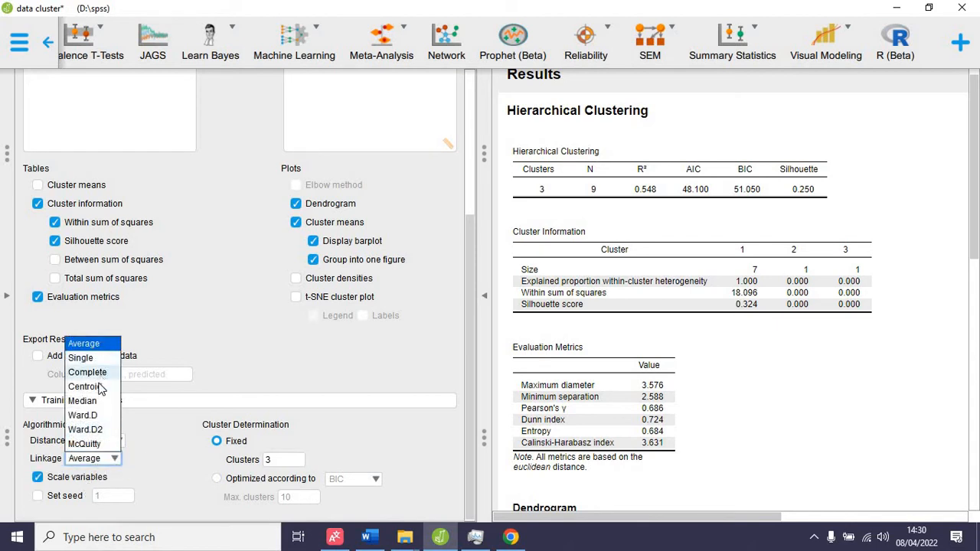
{"action": "left_click", "coordinate": [228, 347]}
Create a K-Means Clustering analysis using the variables Zipm, Zkemiskinan, Zgini_ratio, Ztpt and Zpdrb.
{"action": "scroll", "coordinate": [228, 367], "scroll_direction": "up", "scroll_amount": 5}
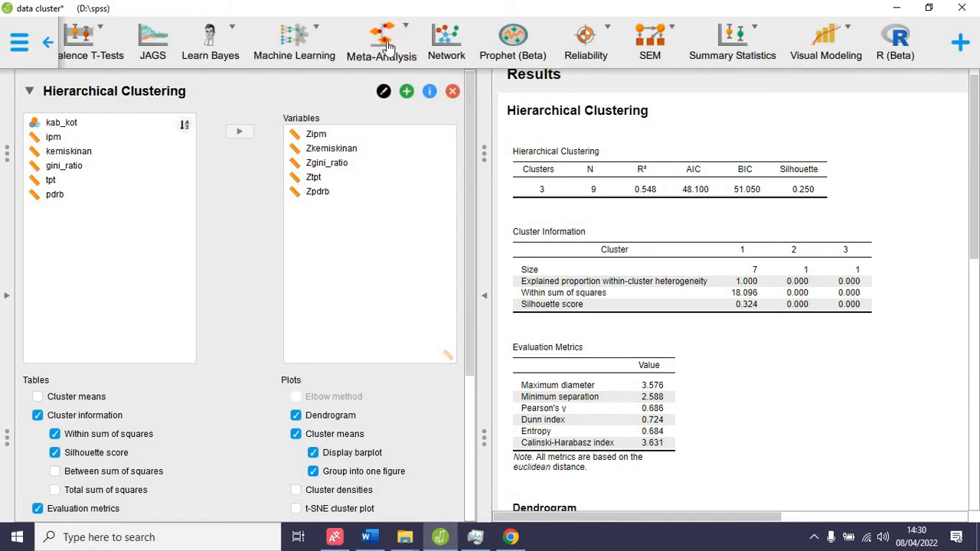
{"action": "left_click", "coordinate": [300, 61]}
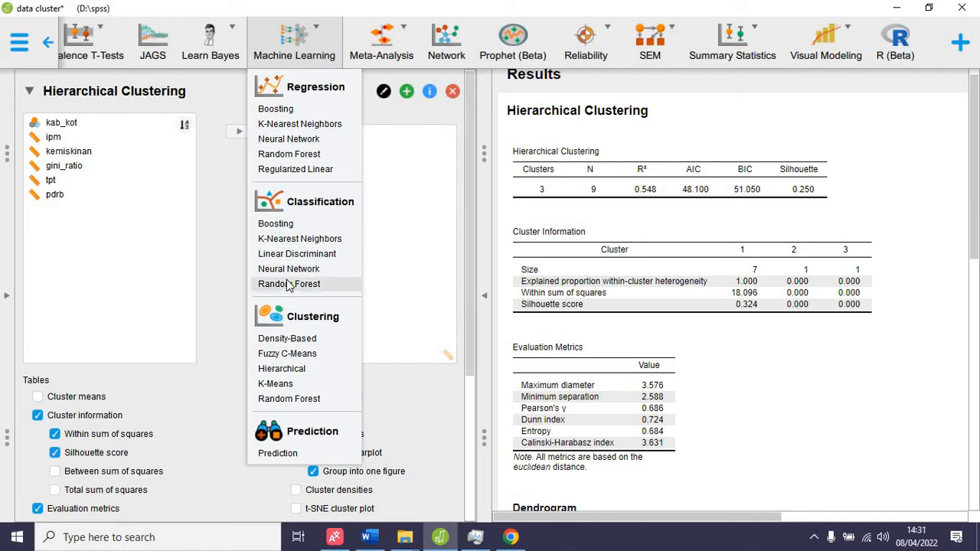
{"action": "left_click", "coordinate": [278, 384]}
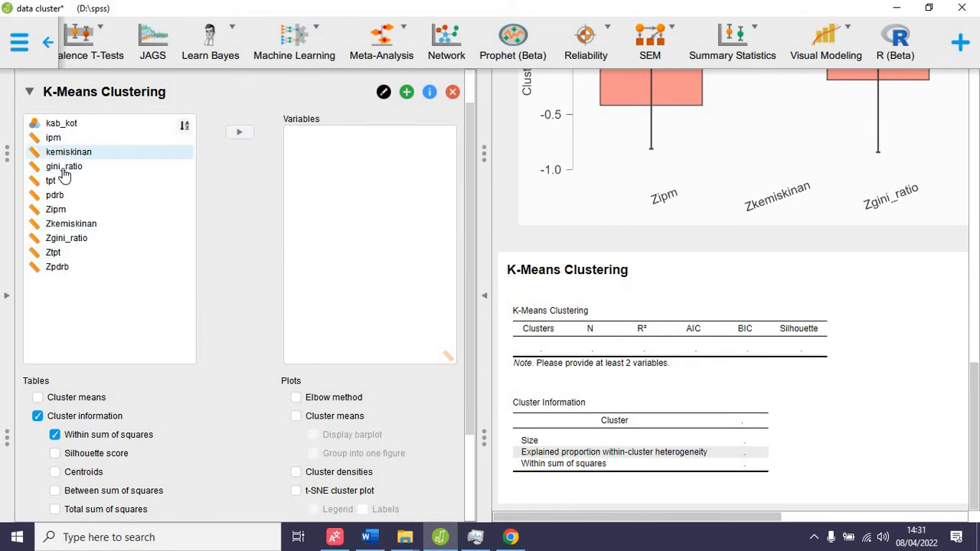
{"action": "left_click", "coordinate": [55, 211]}
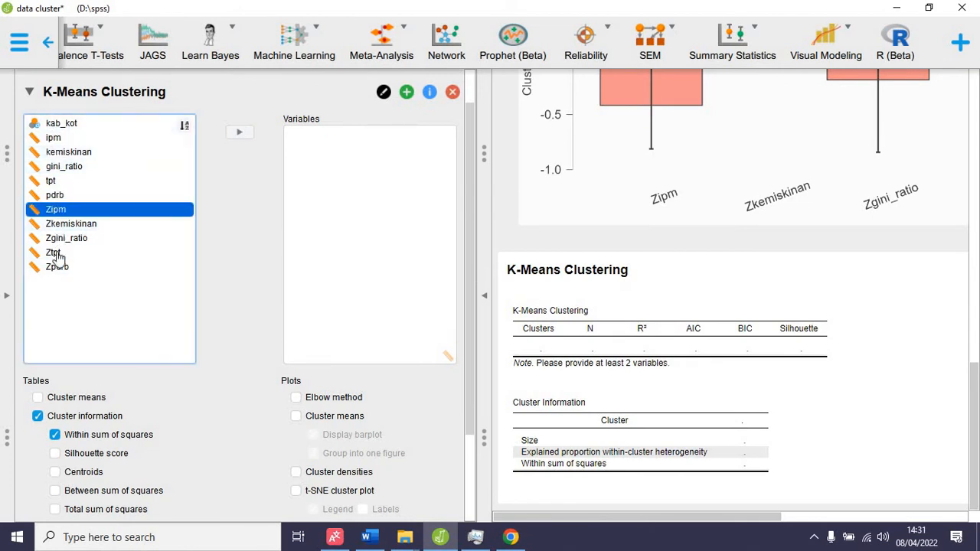
{"action": "left_click", "coordinate": [57, 265], "text": "shift"}
{"action": "left_click", "coordinate": [239, 135]}
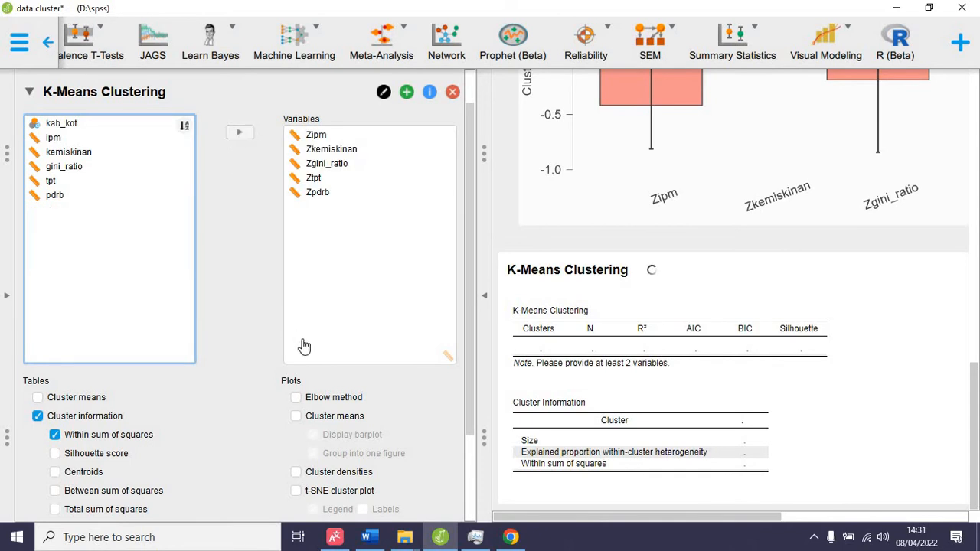
Set the K-means cluster determination to a fixed number of 3 clusters.
{"action": "scroll", "coordinate": [308, 346], "scroll_direction": "down", "scroll_amount": 3}
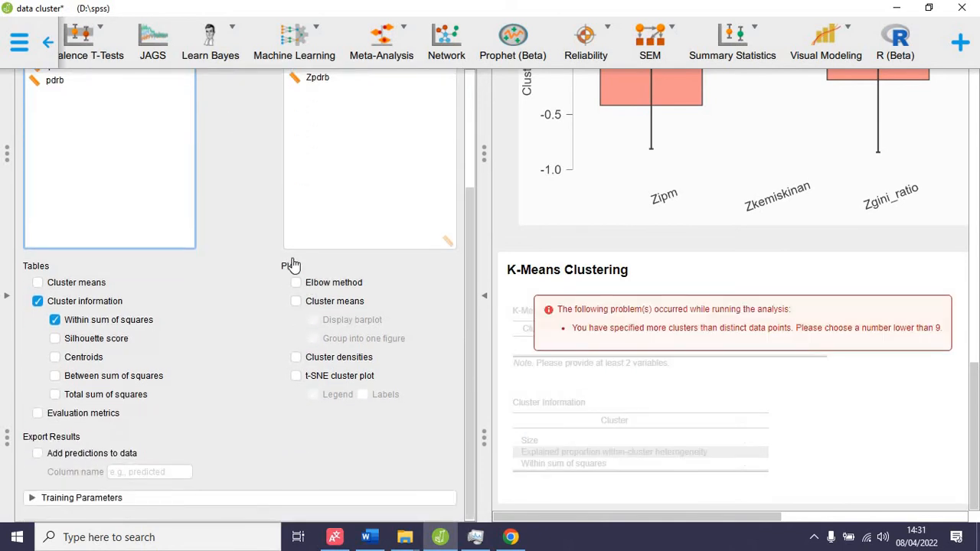
{"action": "scroll", "coordinate": [291, 265], "scroll_direction": "up", "scroll_amount": 3}
{"action": "scroll", "coordinate": [184, 422], "scroll_direction": "down", "scroll_amount": 3}
{"action": "left_click", "coordinate": [34, 498]}
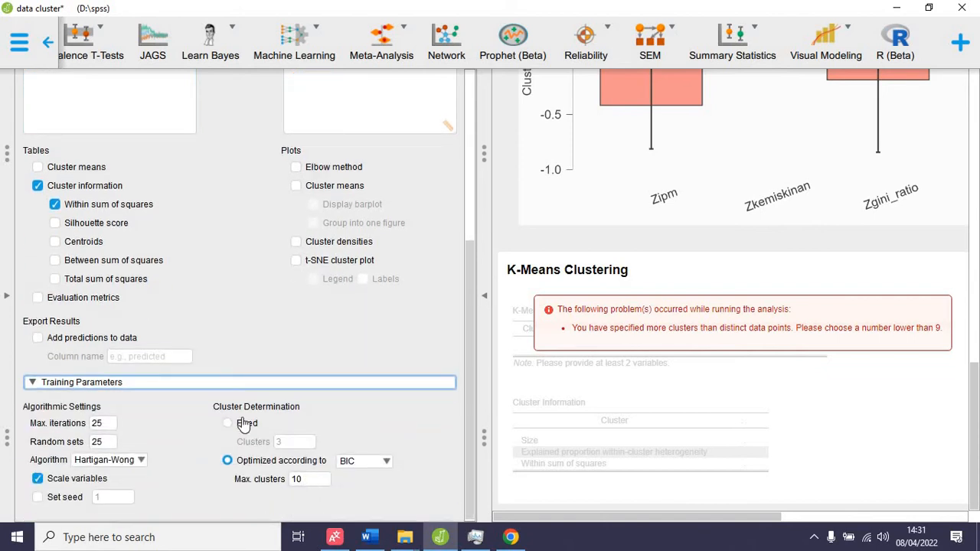
{"action": "left_click", "coordinate": [244, 423]}
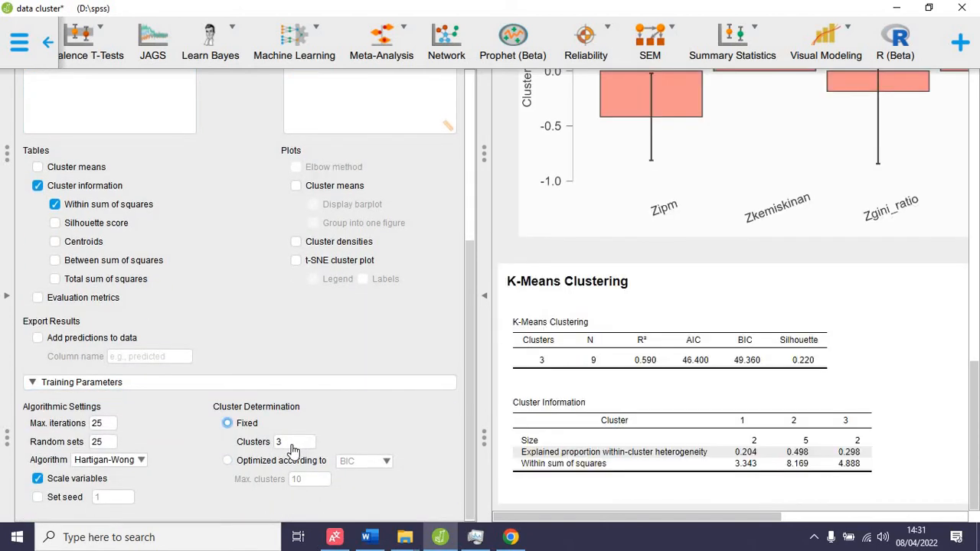
Set the fixed number of K-means clusters to 2.
{"action": "left_click", "coordinate": [292, 445]}
{"action": "left_click_drag", "start_coordinate": [287, 450], "coordinate": [269, 450]}
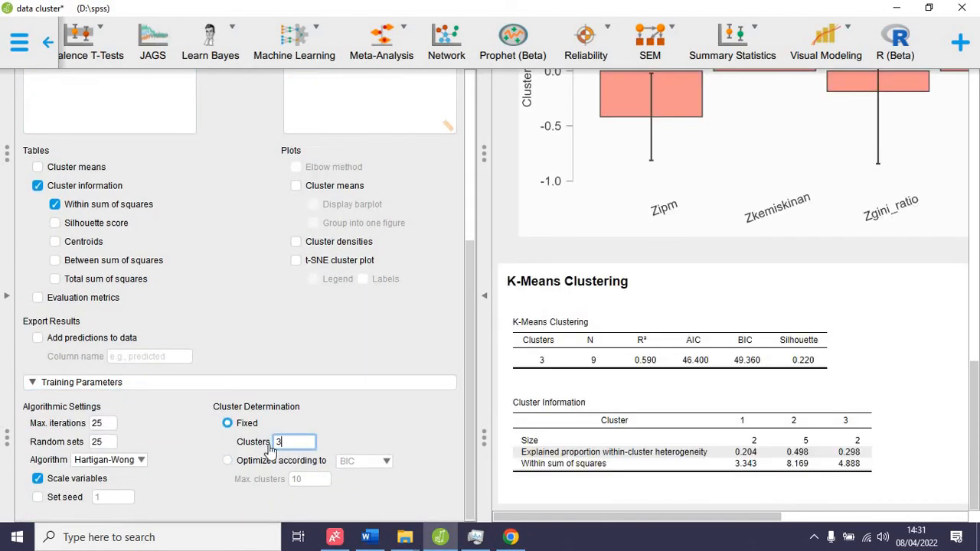
{"action": "type", "text": "2"}
{"action": "key", "text": "Return"}
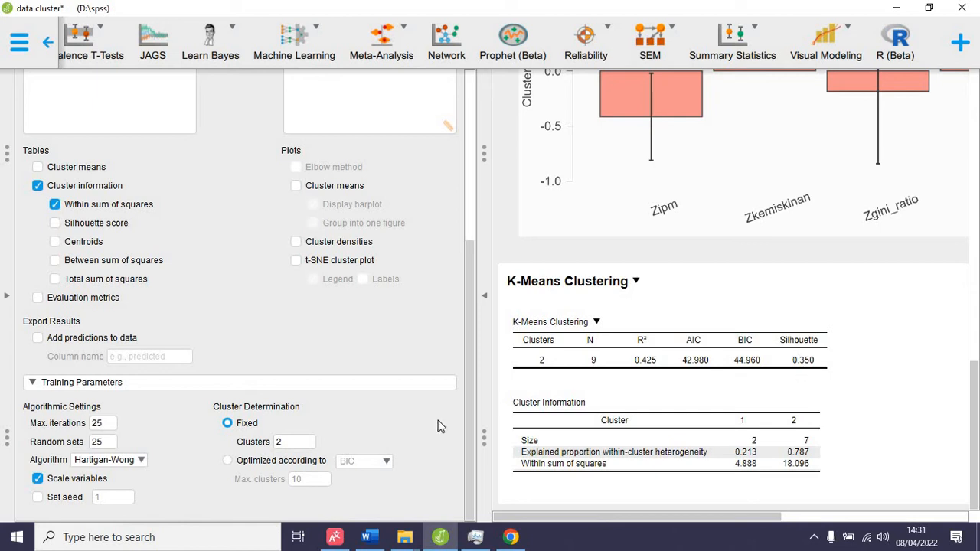
Restore the K-means cluster determination to a fixed number of 3 clusters.
{"action": "left_click", "coordinate": [280, 443]}
{"action": "key", "text": "Return"}
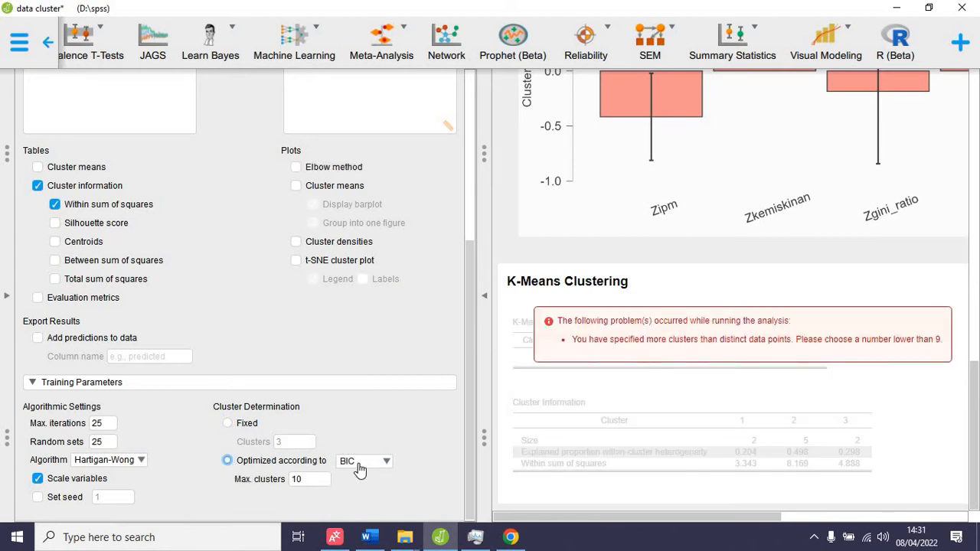
{"action": "left_click", "coordinate": [228, 423]}
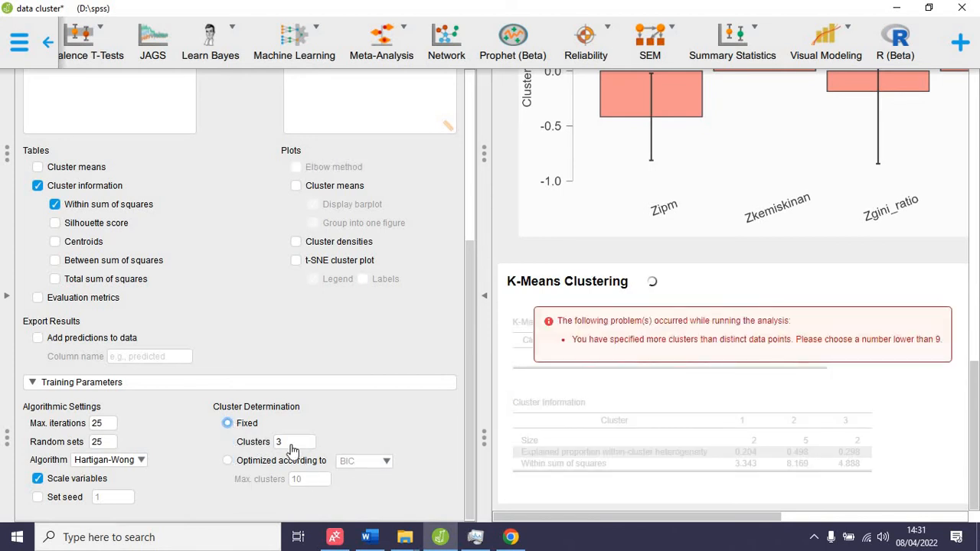
{"action": "left_click", "coordinate": [287, 443]}
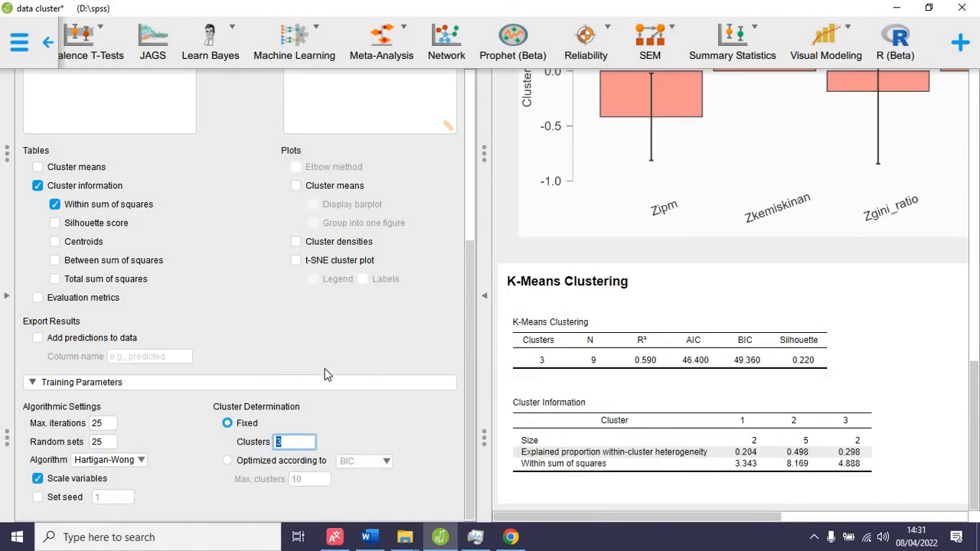
Try optimizing the K-means cluster count according to BIC with a maximum of 8 clusters, and return to the fixed count.
{"action": "left_click", "coordinate": [231, 463]}
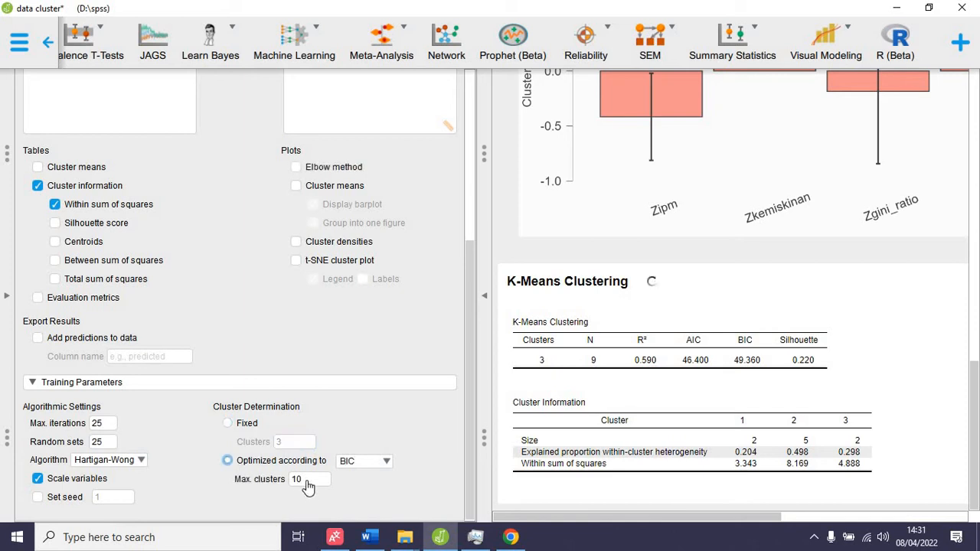
{"action": "left_click", "coordinate": [272, 486]}
{"action": "type", "text": "9"}
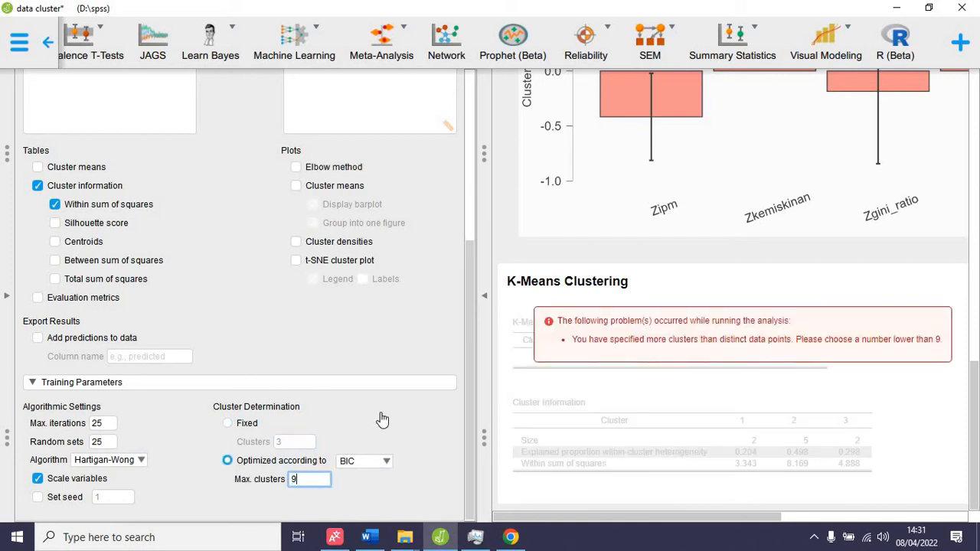
{"action": "left_click", "coordinate": [373, 424]}
{"action": "left_click", "coordinate": [300, 480]}
{"action": "type", "text": "8"}
{"action": "left_click", "coordinate": [352, 433]}
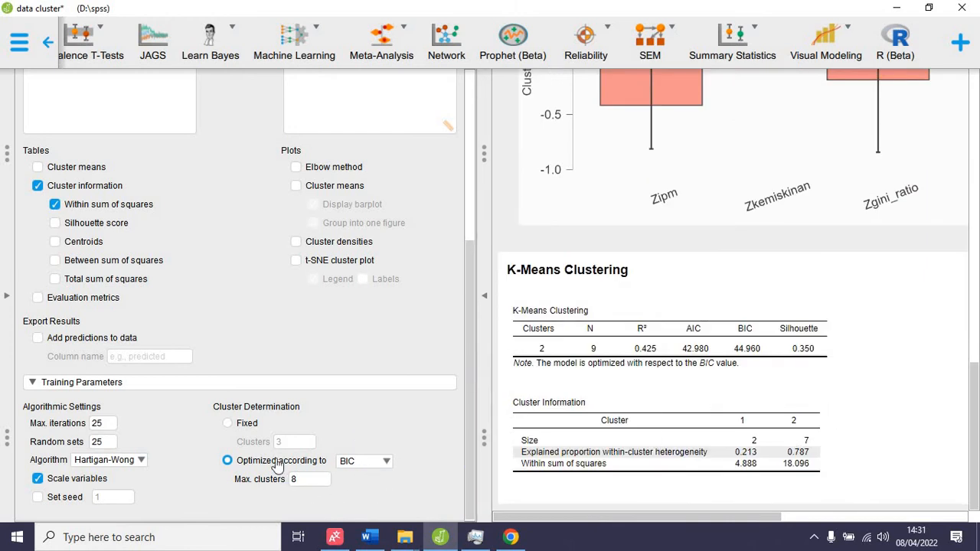
{"action": "left_click", "coordinate": [255, 430]}
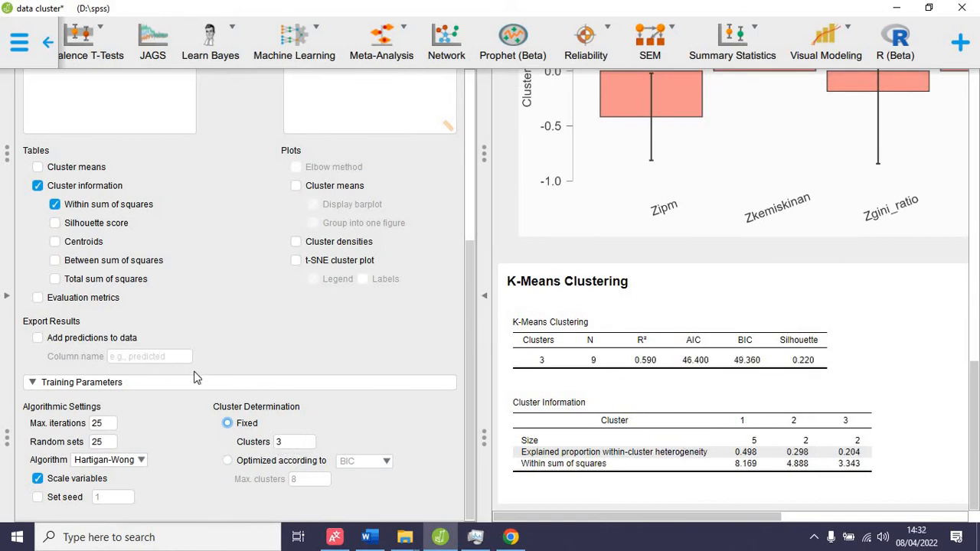
Add the cluster means plot to the K-means results as a barplot grouped into one figure, and examine the bars for all variables.
{"action": "scroll", "coordinate": [245, 365], "scroll_direction": "up", "scroll_amount": 3}
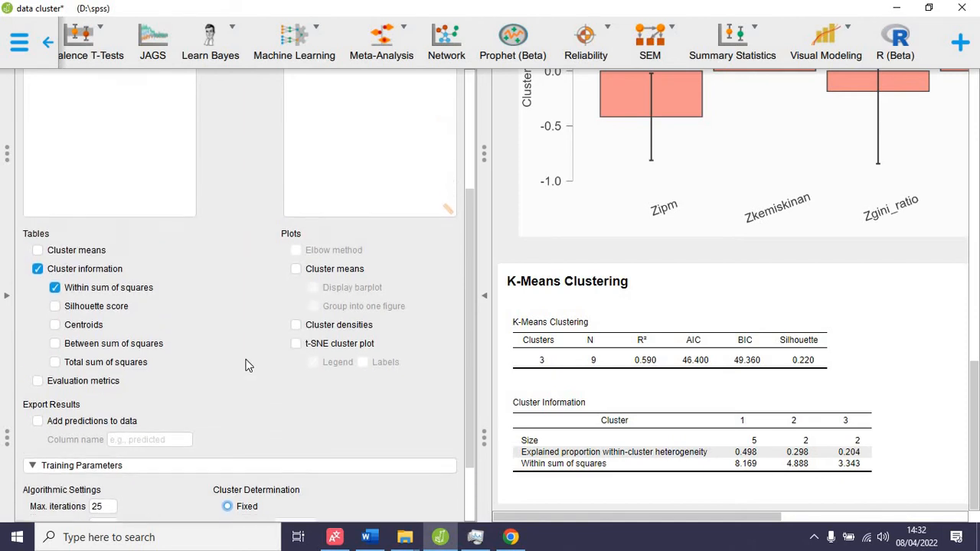
{"action": "left_click", "coordinate": [296, 279]}
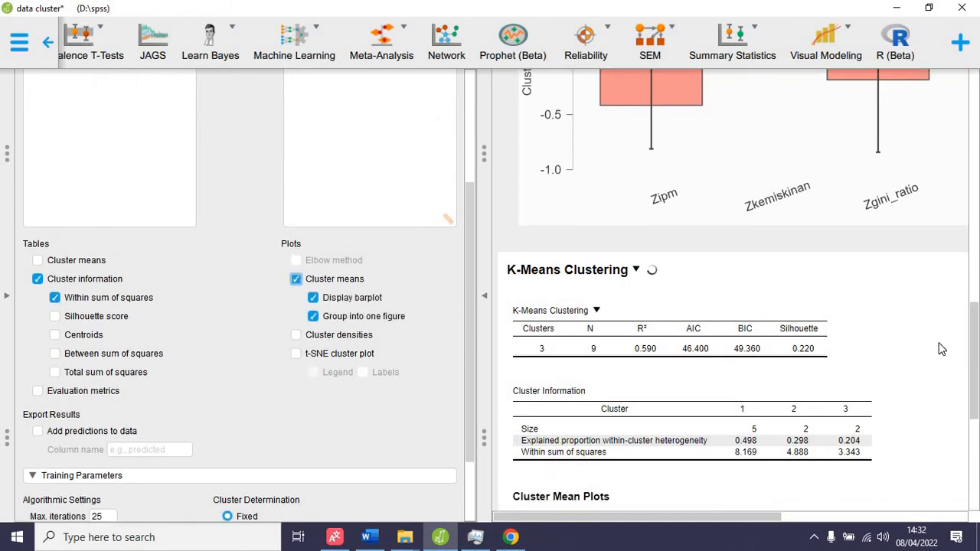
{"action": "scroll", "coordinate": [936, 343], "scroll_direction": "down", "scroll_amount": 5}
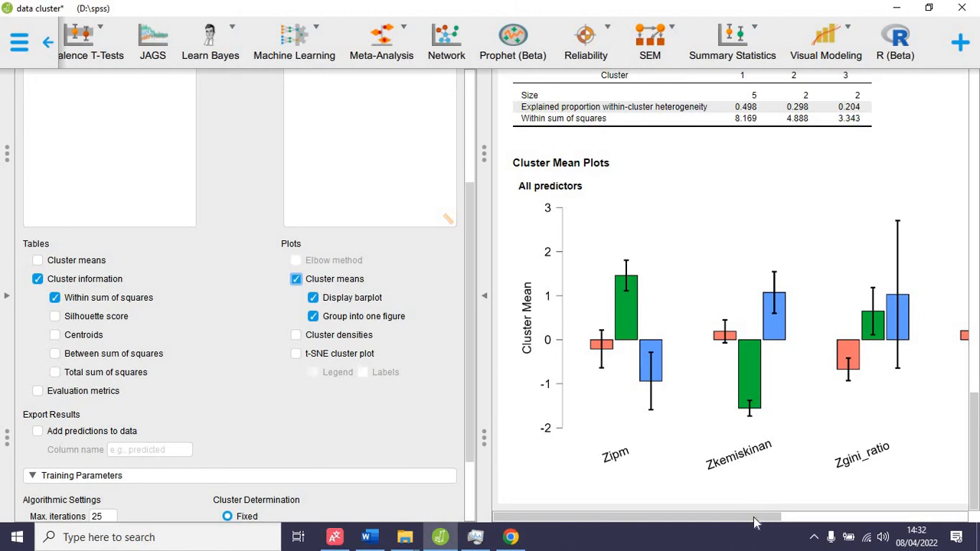
{"action": "left_click_drag", "start_coordinate": [762, 518], "coordinate": [979, 518]}
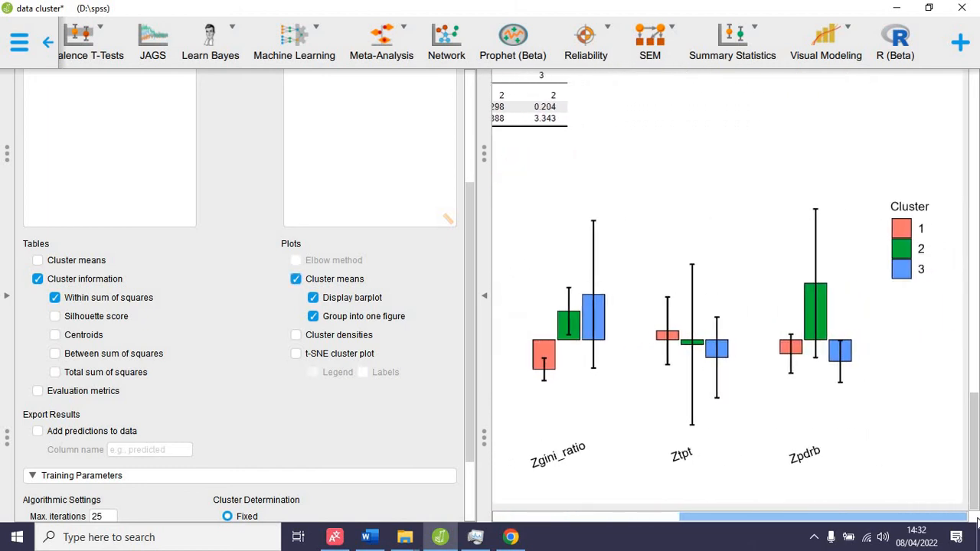
{"action": "left_click_drag", "start_coordinate": [739, 537], "coordinate": [656, 530]}
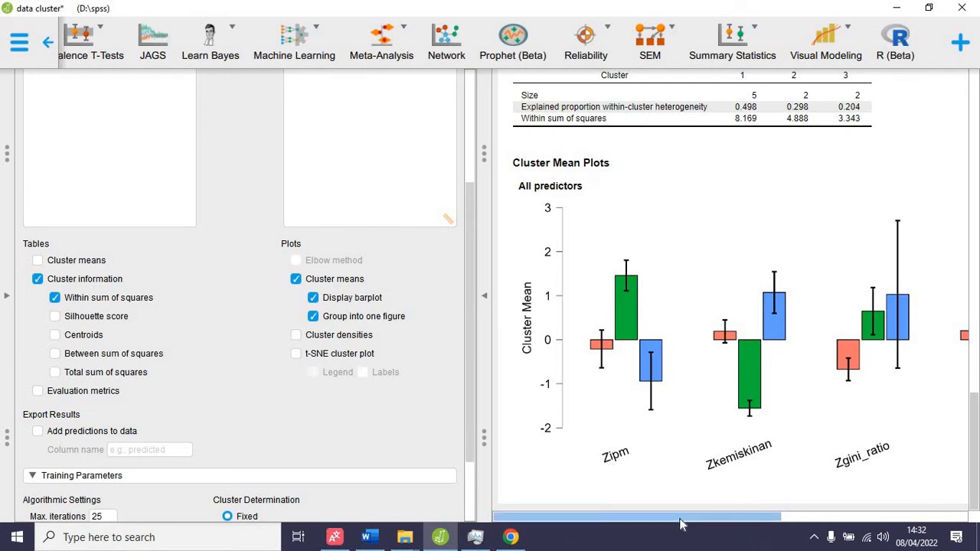
{"action": "left_click_drag", "start_coordinate": [682, 524], "coordinate": [703, 522]}
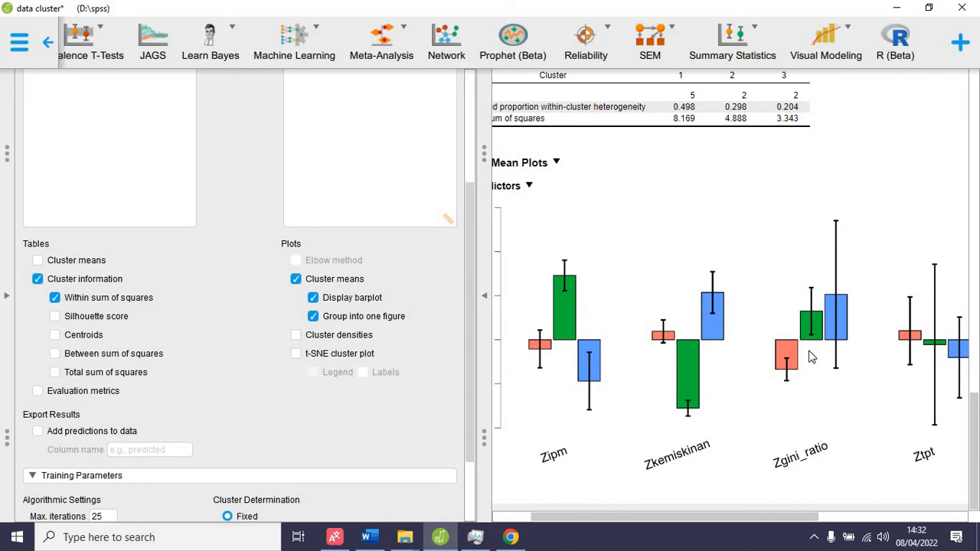
{"action": "left_click_drag", "start_coordinate": [789, 520], "coordinate": [899, 505]}
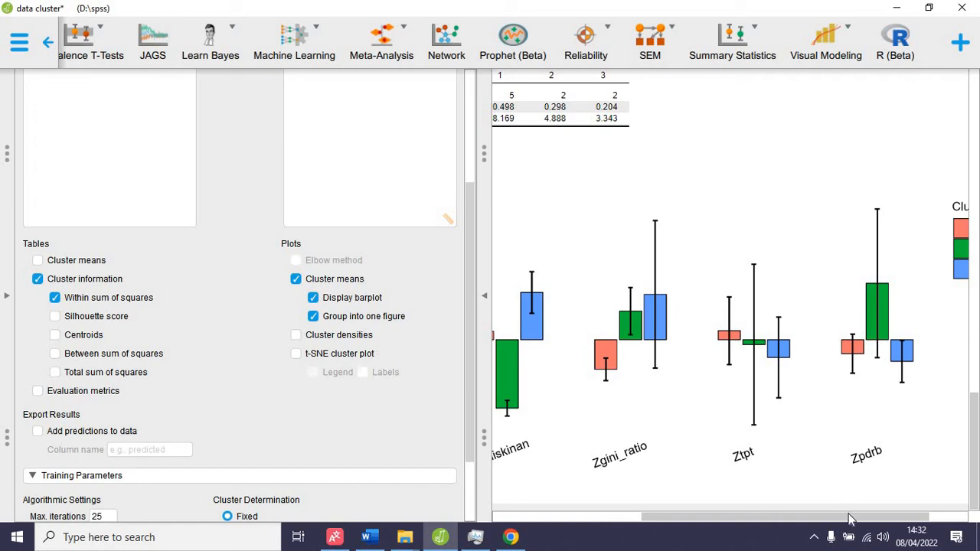
{"action": "left_click_drag", "start_coordinate": [849, 519], "coordinate": [712, 518]}
Add the centroids to the K-means cluster information table and review the values for each cluster.
{"action": "scroll", "coordinate": [159, 342], "scroll_direction": "up", "scroll_amount": 2}
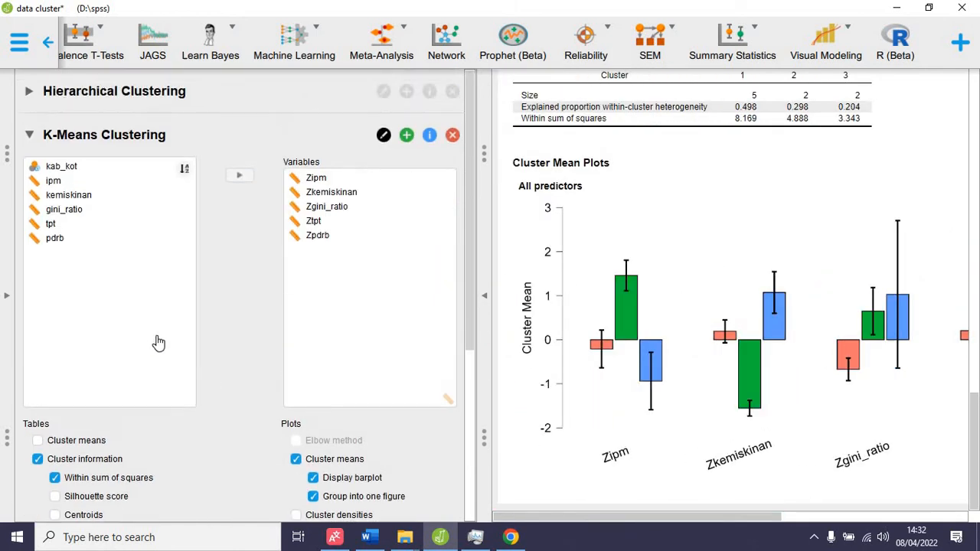
{"action": "scroll", "coordinate": [159, 343], "scroll_direction": "down", "scroll_amount": 3}
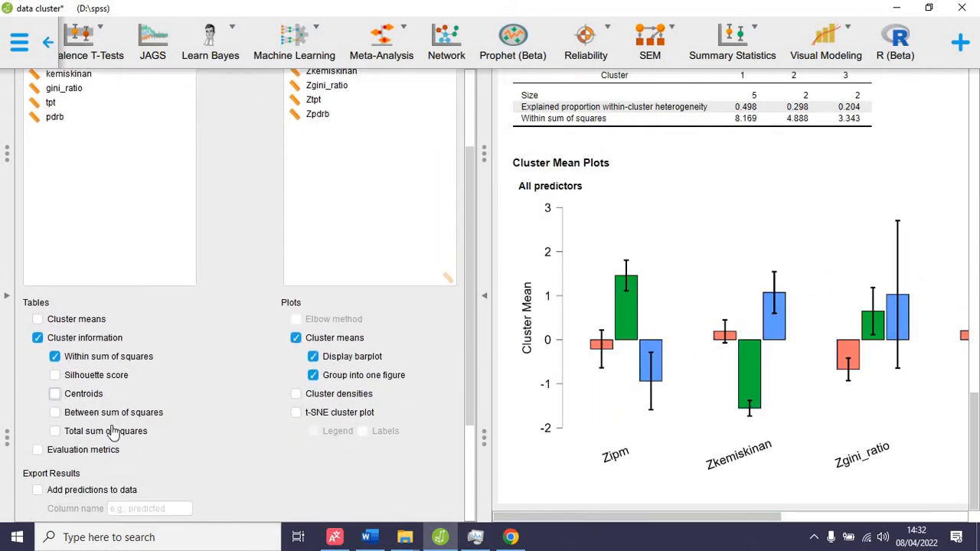
{"action": "left_click", "coordinate": [83, 394]}
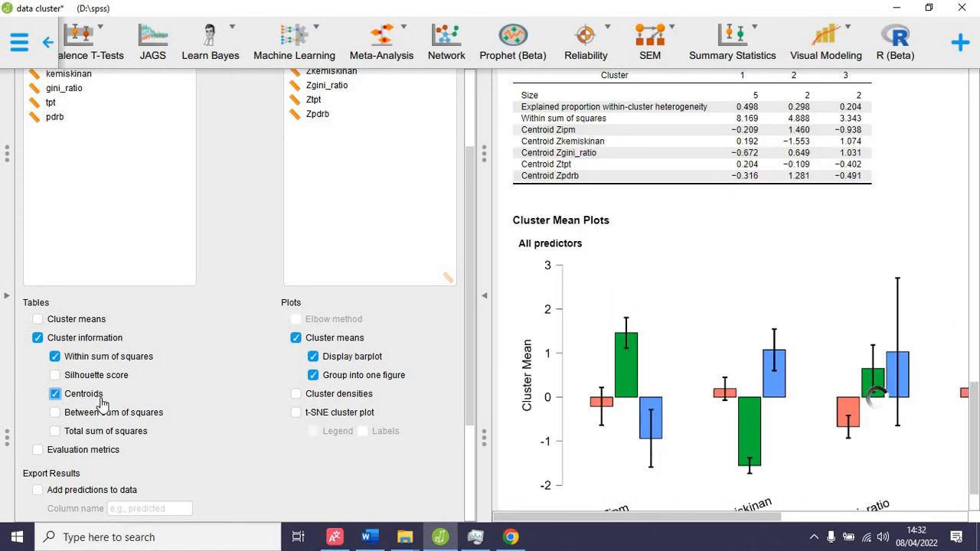
{"action": "scroll", "coordinate": [712, 467], "scroll_direction": "up", "scroll_amount": 3}
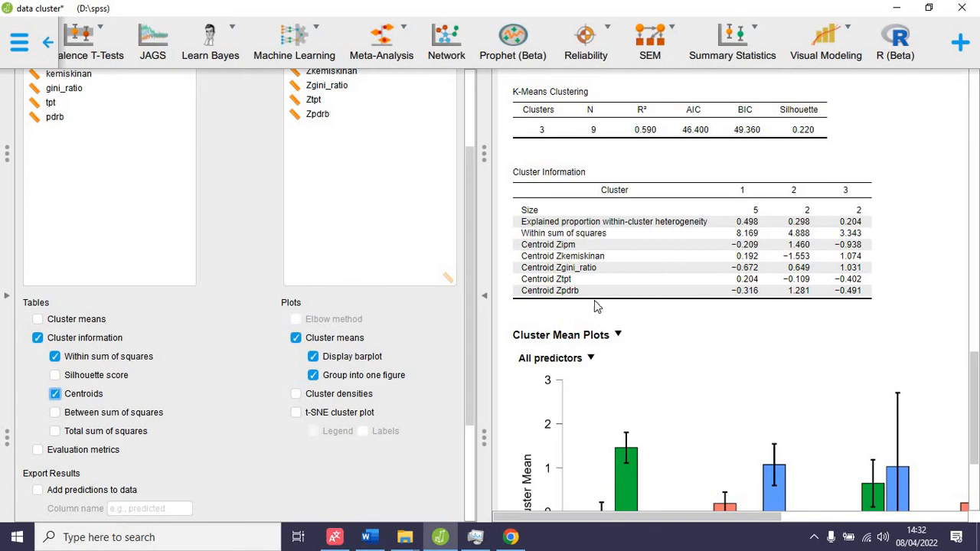
{"action": "scroll", "coordinate": [653, 397], "scroll_direction": "down", "scroll_amount": 3}
{"action": "scroll", "coordinate": [653, 396], "scroll_direction": "up", "scroll_amount": 4}
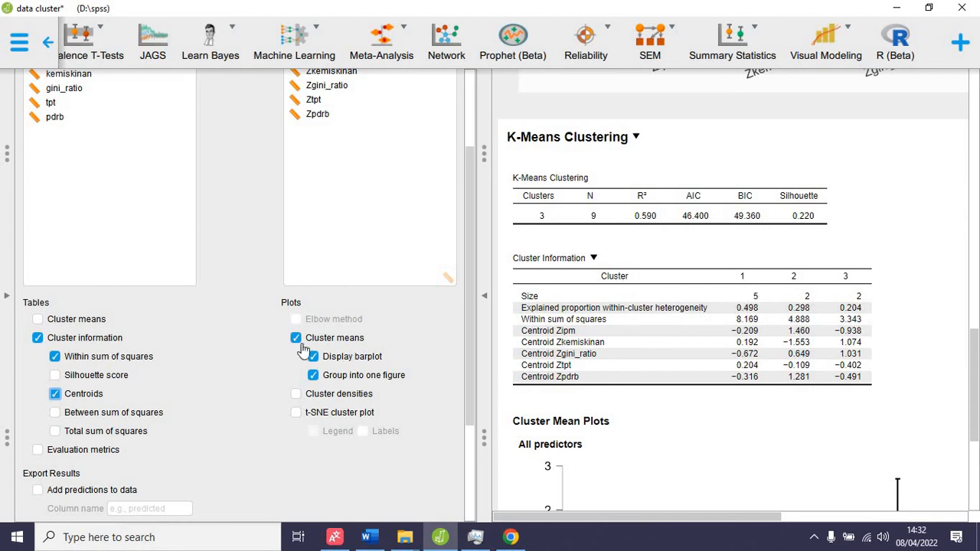
Add the K-means predictions to the data in a column named pred, and locate it among the available variables.
{"action": "scroll", "coordinate": [320, 420], "scroll_direction": "down", "scroll_amount": 3}
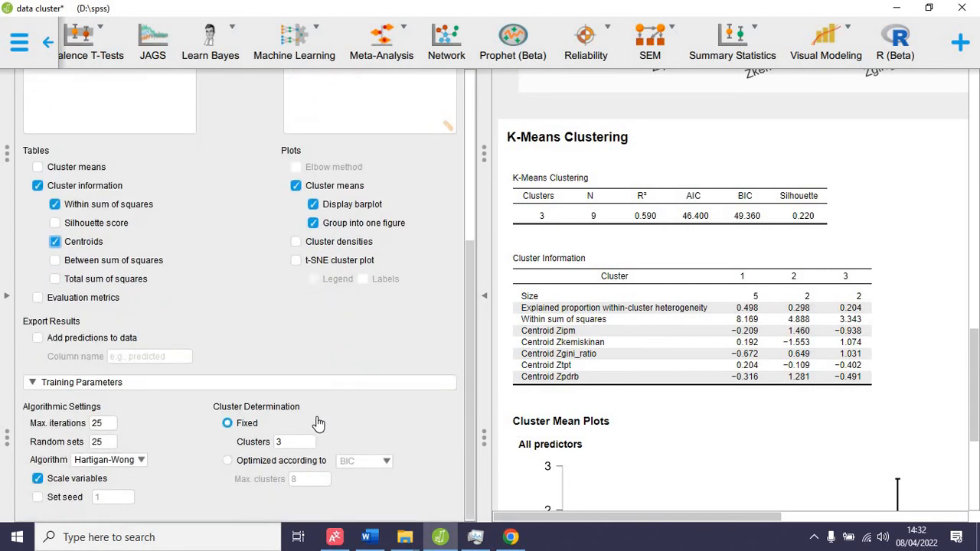
{"action": "left_click", "coordinate": [71, 339]}
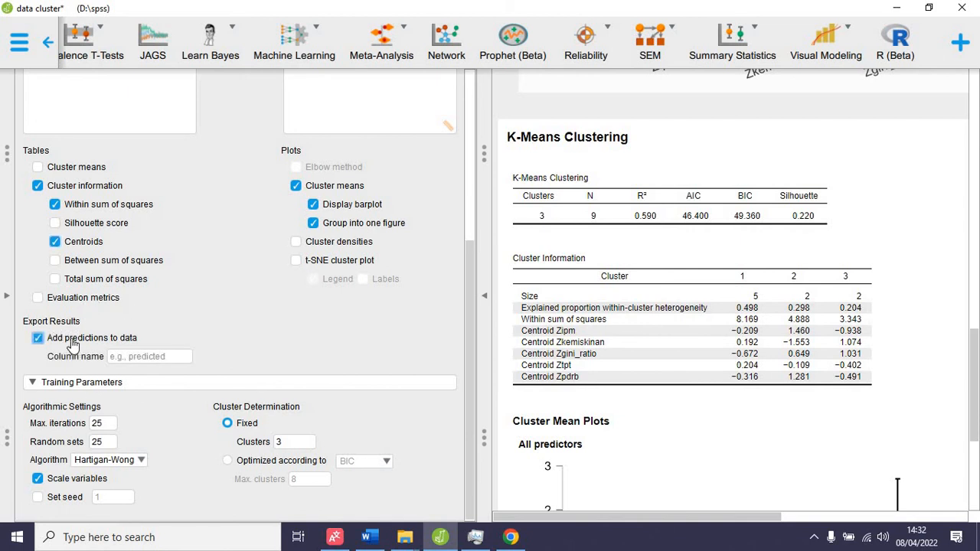
{"action": "left_click", "coordinate": [129, 360]}
{"action": "scroll", "coordinate": [274, 333], "scroll_direction": "up", "scroll_amount": 5}
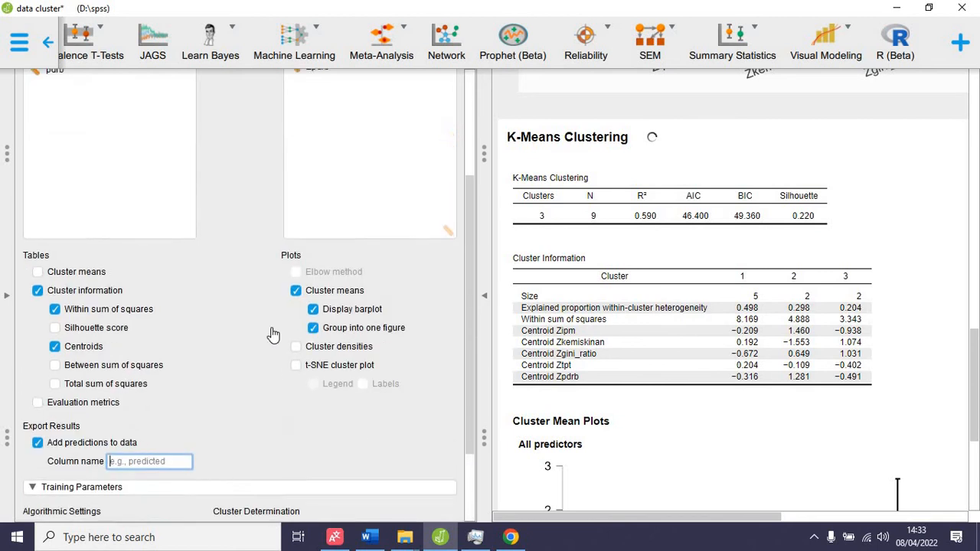
{"action": "scroll", "coordinate": [271, 333], "scroll_direction": "down", "scroll_amount": 5}
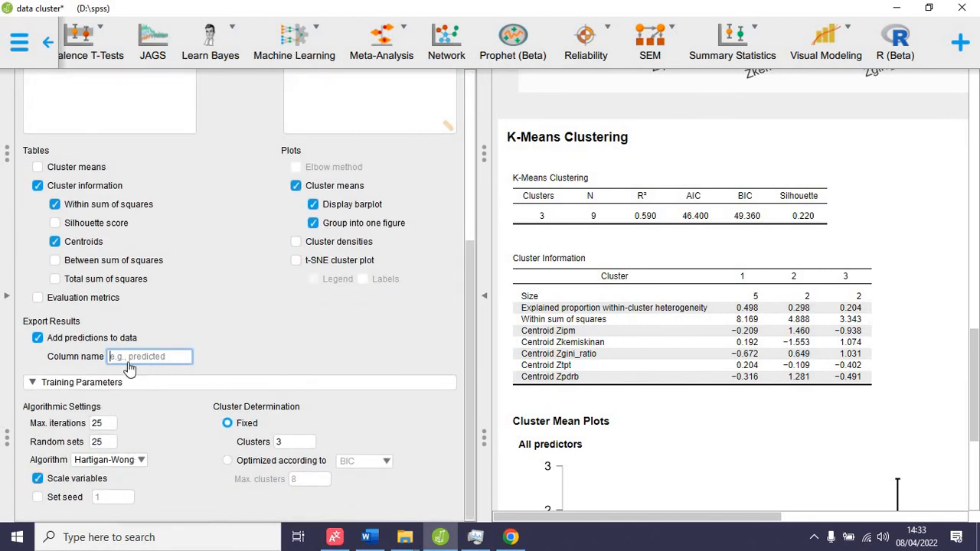
{"action": "type", "text": "pred"}
{"action": "left_click", "coordinate": [206, 337]}
{"action": "scroll", "coordinate": [206, 338], "scroll_direction": "up", "scroll_amount": 5}
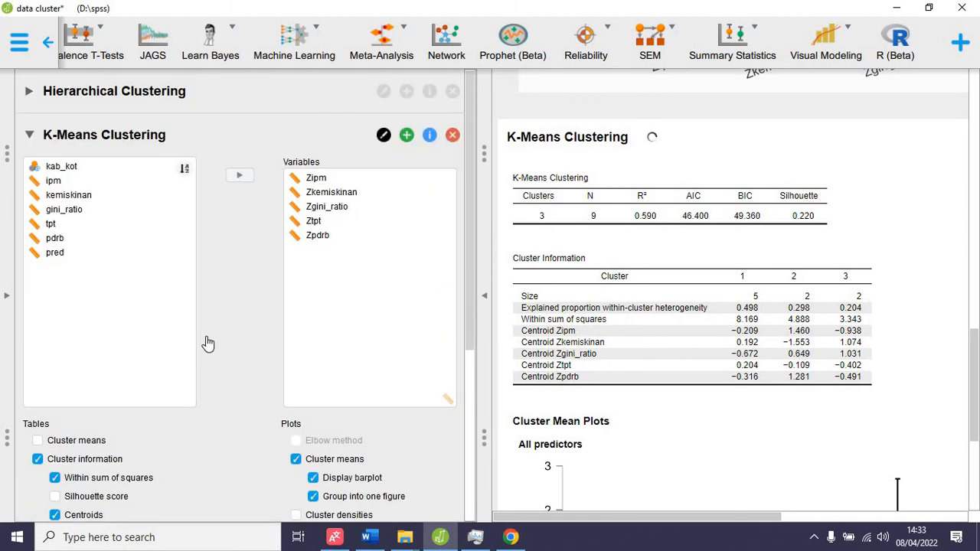
{"action": "scroll", "coordinate": [214, 360], "scroll_direction": "down", "scroll_amount": 5}
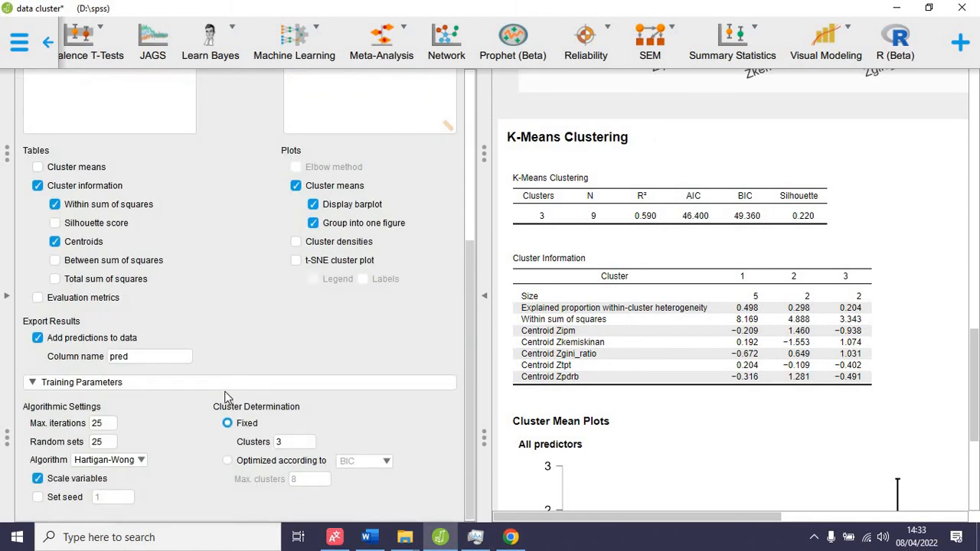
{"action": "scroll", "coordinate": [225, 398], "scroll_direction": "up", "scroll_amount": 5}
{"action": "left_click", "coordinate": [55, 253]}
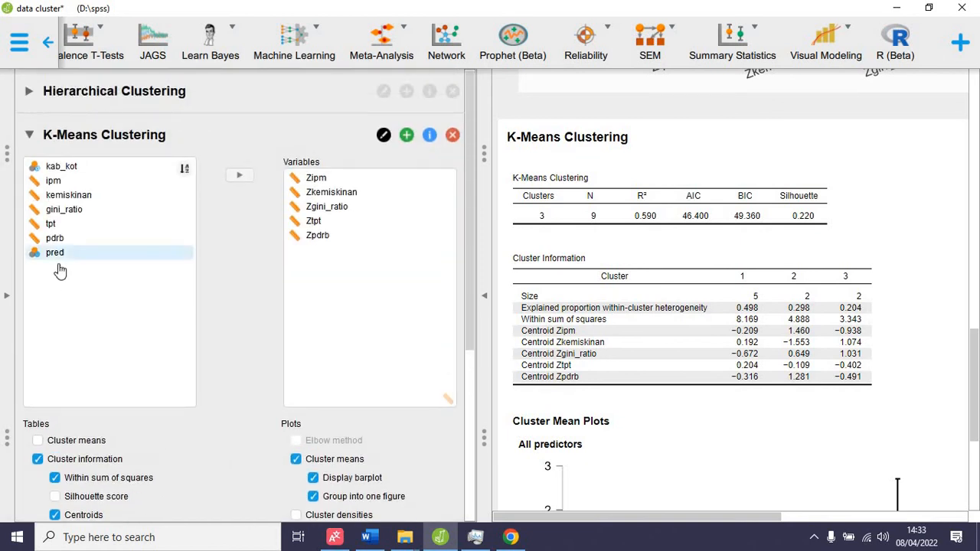